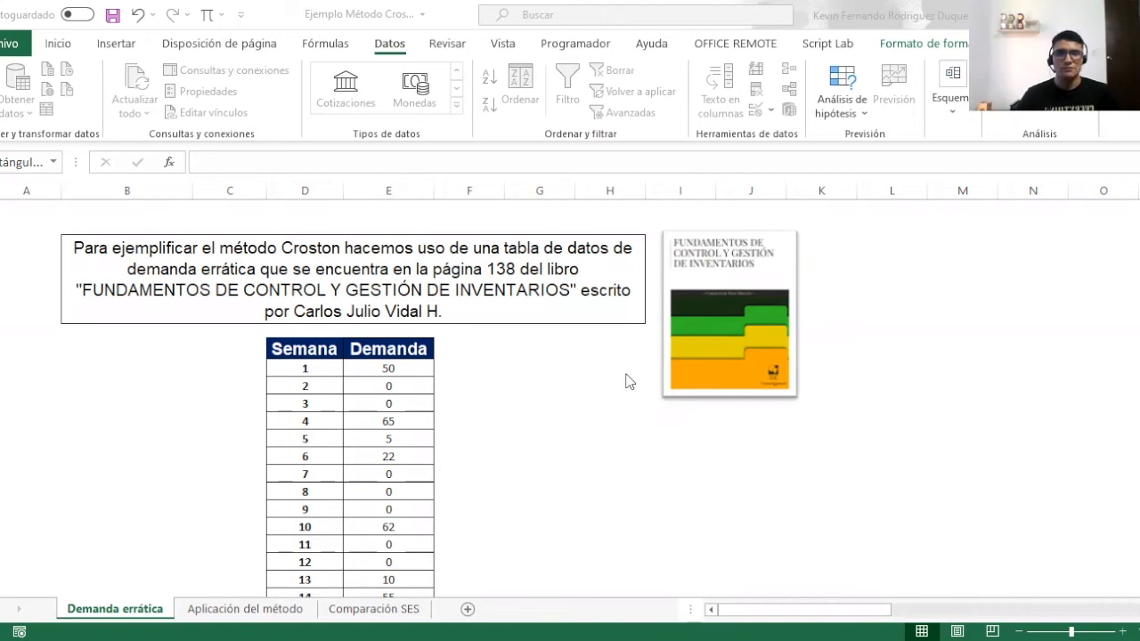
Look through the weekly demand table on the Demanda errática sheet, from week 1 to week 50.
{"action": "scroll", "coordinate": [619, 396], "scroll_direction": "down", "scroll_amount": 2}
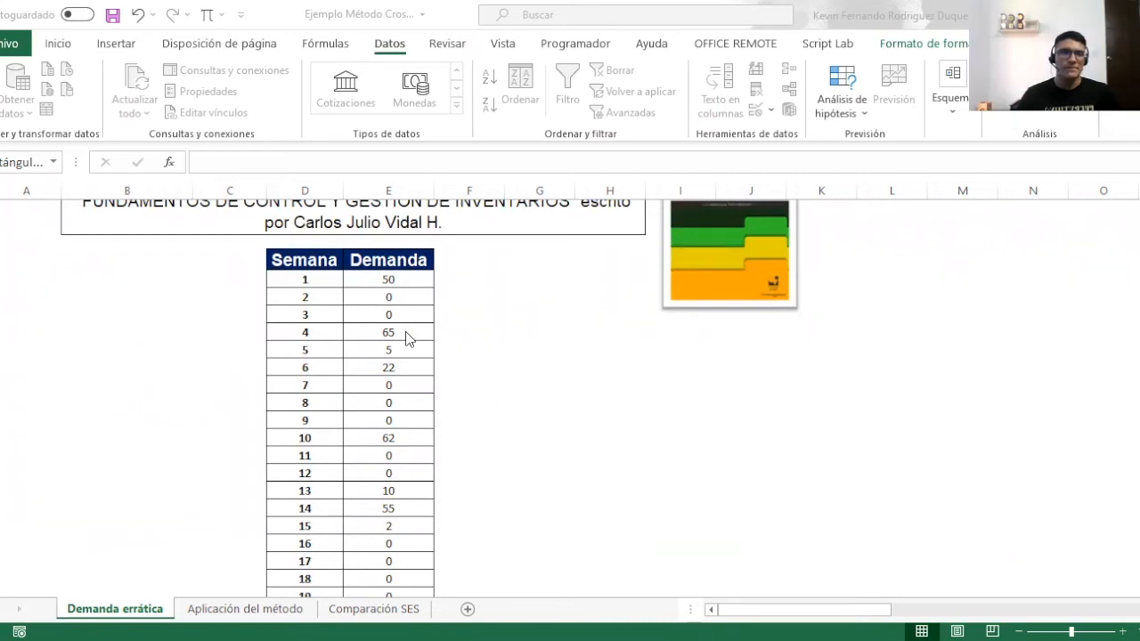
{"action": "scroll", "coordinate": [403, 392], "scroll_direction": "down", "scroll_amount": 3}
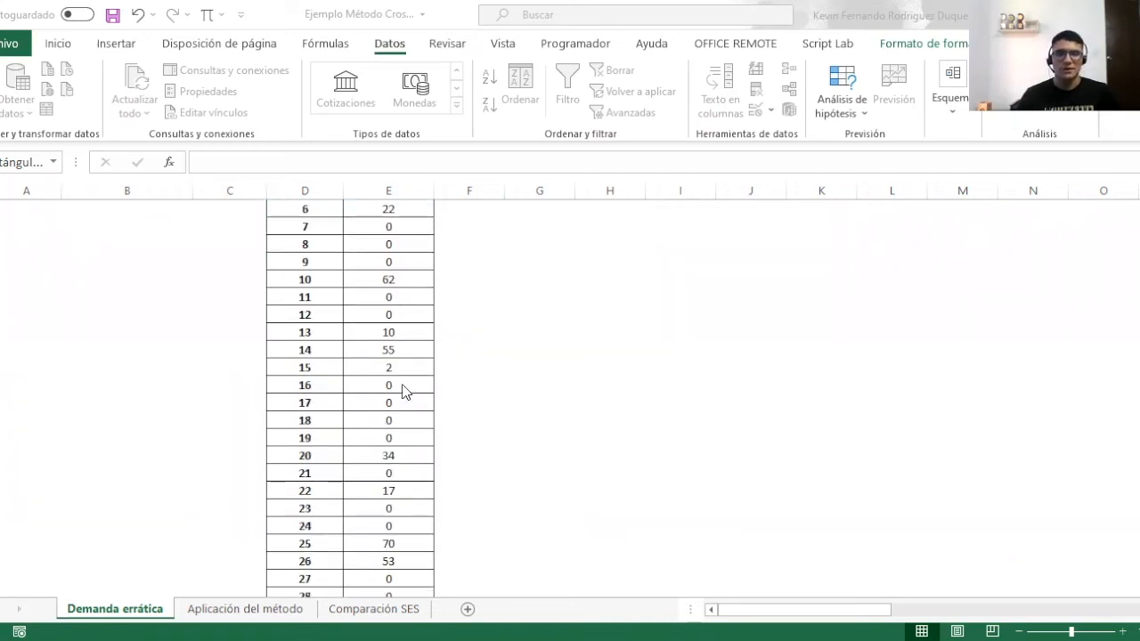
{"action": "scroll", "coordinate": [400, 394], "scroll_direction": "down", "scroll_amount": 7}
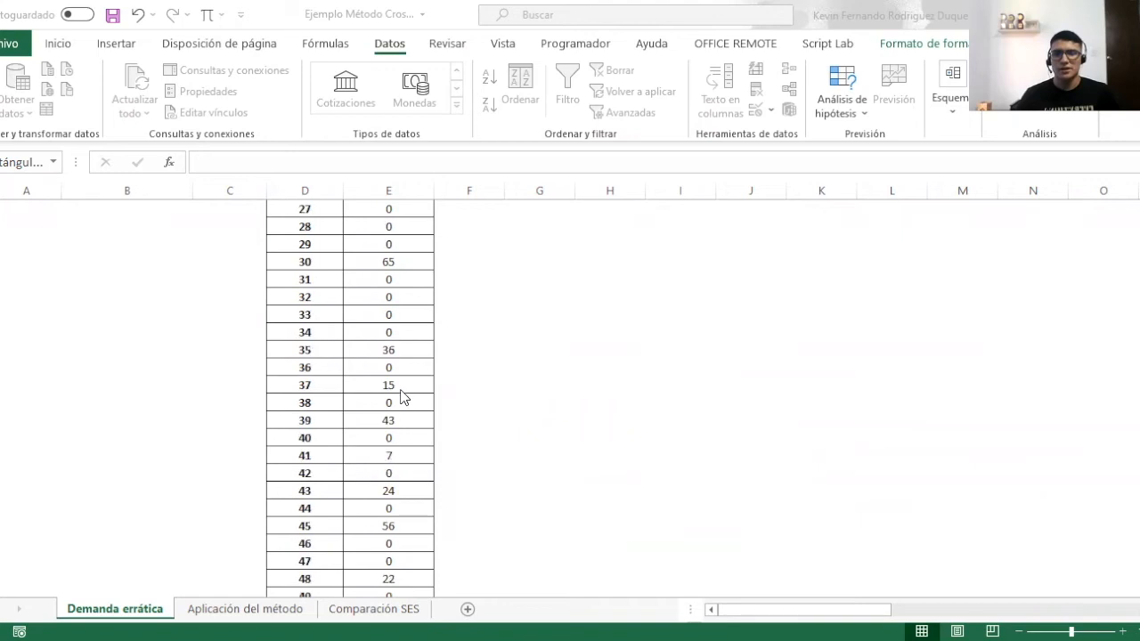
{"action": "scroll", "coordinate": [392, 405], "scroll_direction": "down", "scroll_amount": 4}
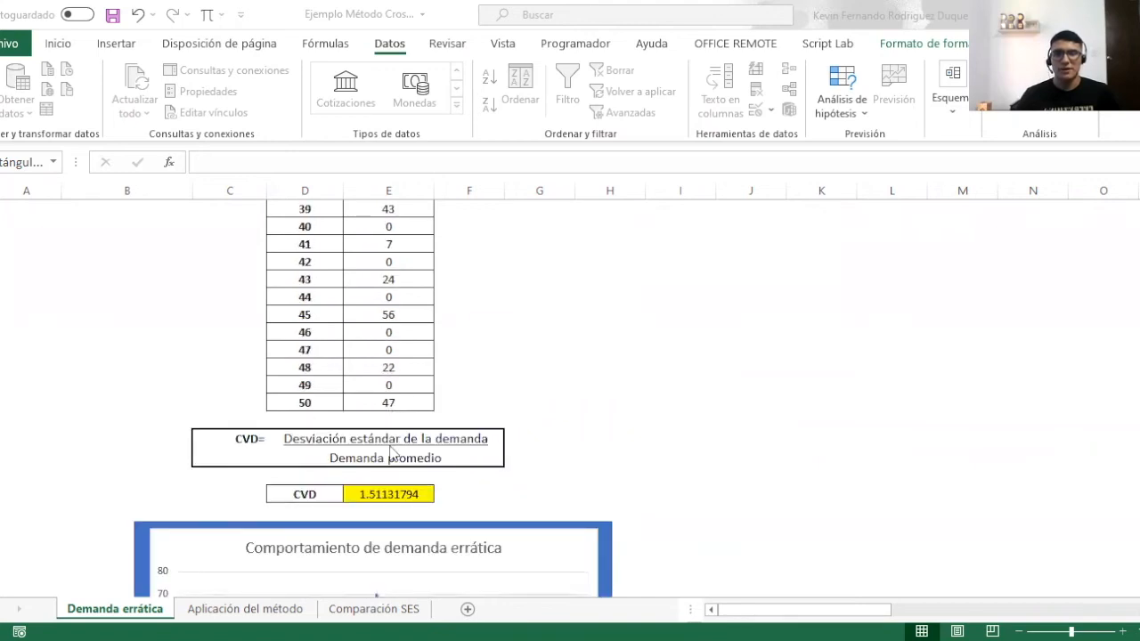
Examine the CVD definition's numerator and denominator, and inspect the formula in the highlighted CVD result cell.
{"action": "left_click", "coordinate": [331, 440]}
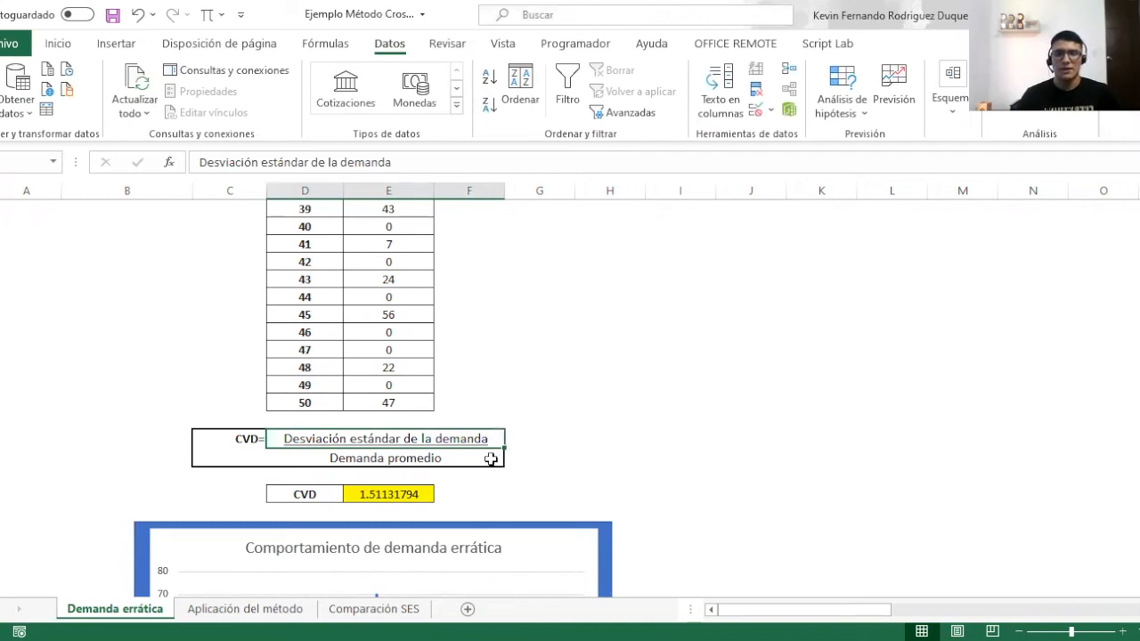
{"action": "left_click", "coordinate": [491, 458]}
{"action": "scroll", "coordinate": [441, 468], "scroll_direction": "down", "scroll_amount": 1}
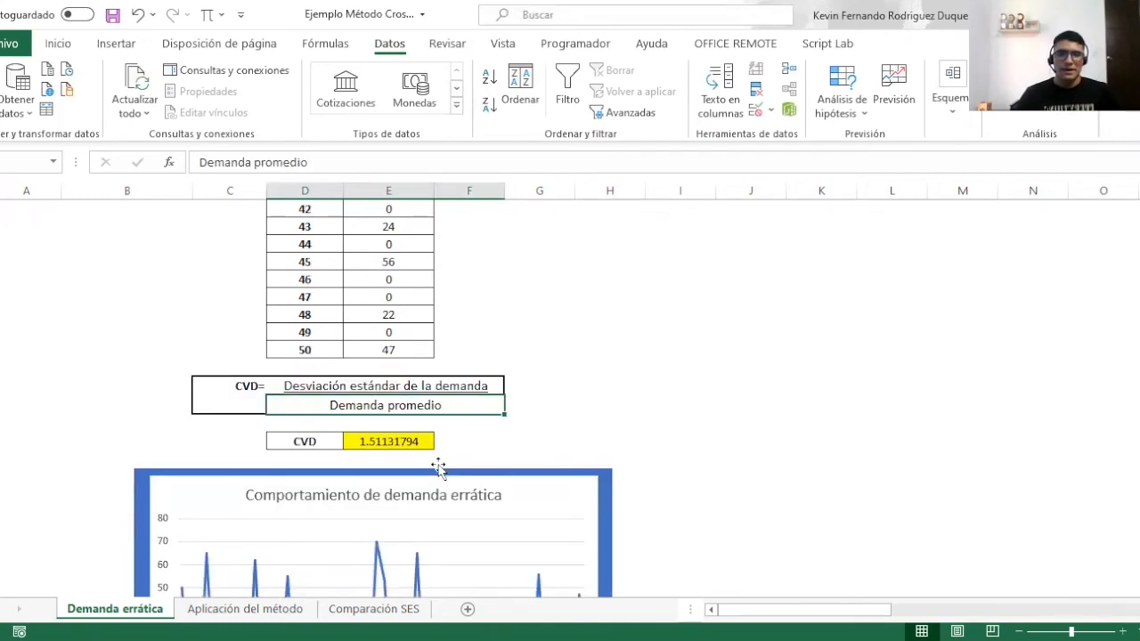
{"action": "left_click", "coordinate": [414, 443]}
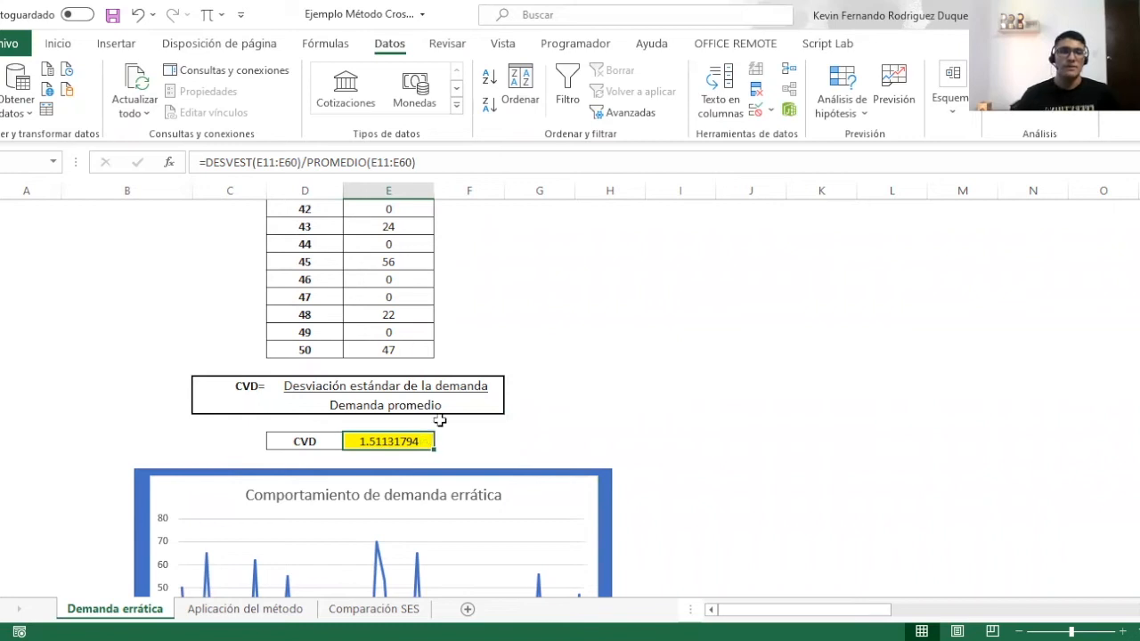
Examine the Comportamiento de demanda errática line chart below the CVD result.
{"action": "scroll", "coordinate": [461, 425], "scroll_direction": "down", "scroll_amount": 2}
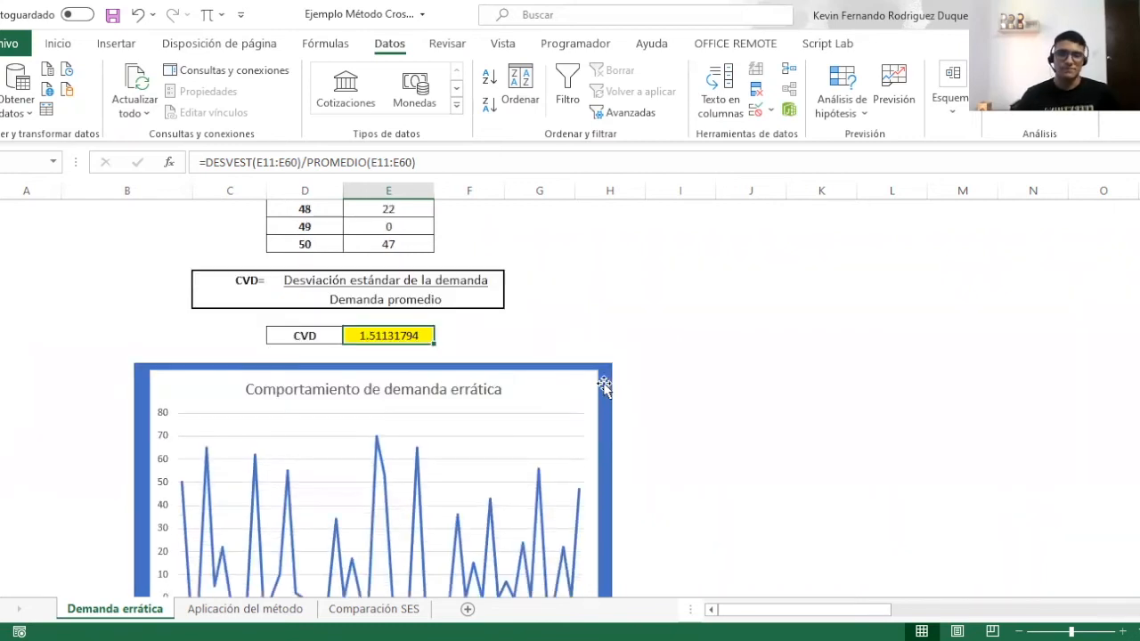
{"action": "left_click", "coordinate": [603, 384]}
{"action": "scroll", "coordinate": [590, 392], "scroll_direction": "down", "scroll_amount": 1}
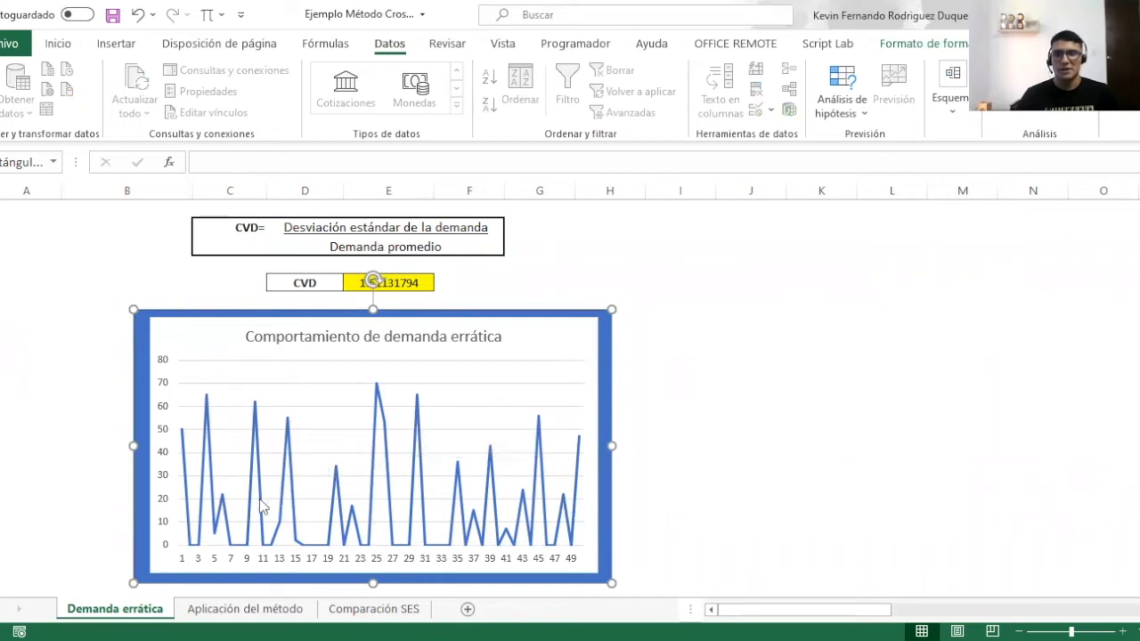
{"action": "scroll", "coordinate": [267, 504], "scroll_direction": "down", "scroll_amount": 1}
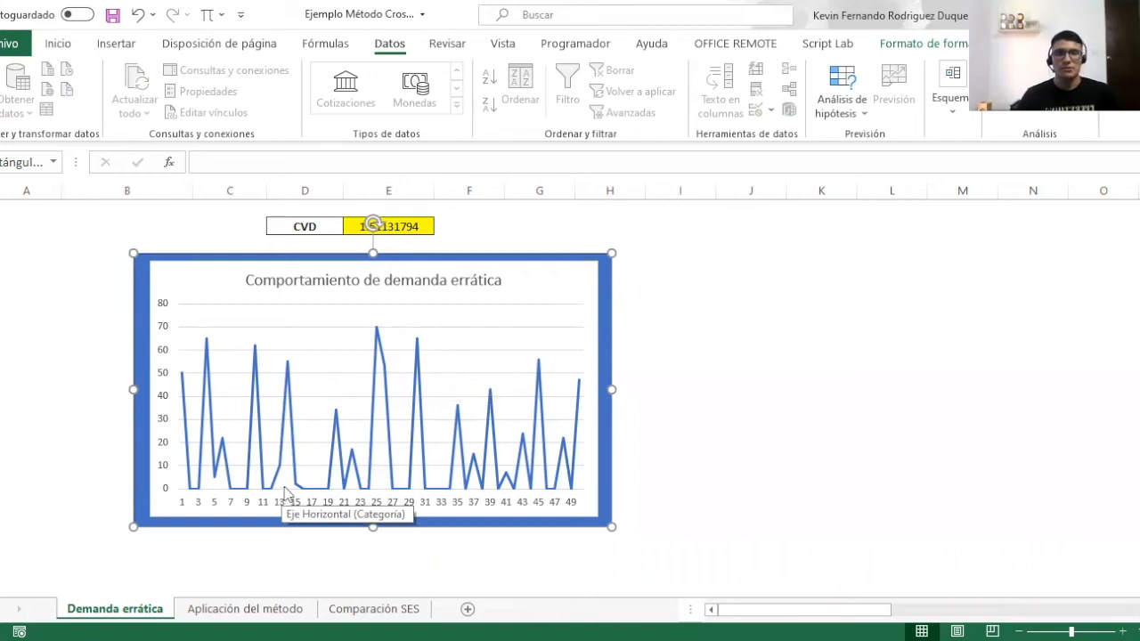
{"action": "left_click", "coordinate": [647, 455]}
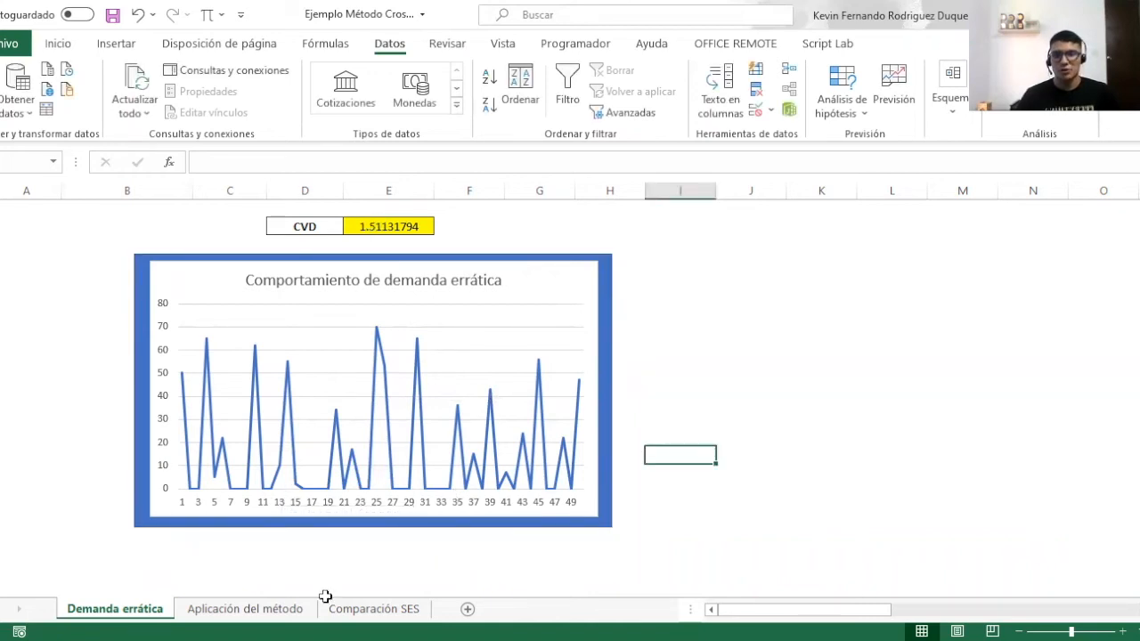
Open the Aplicación del método sheet and examine the forecast equation and the two estimator equations.
{"action": "left_click", "coordinate": [245, 609]}
{"action": "scroll", "coordinate": [605, 463], "scroll_direction": "up", "scroll_amount": 1}
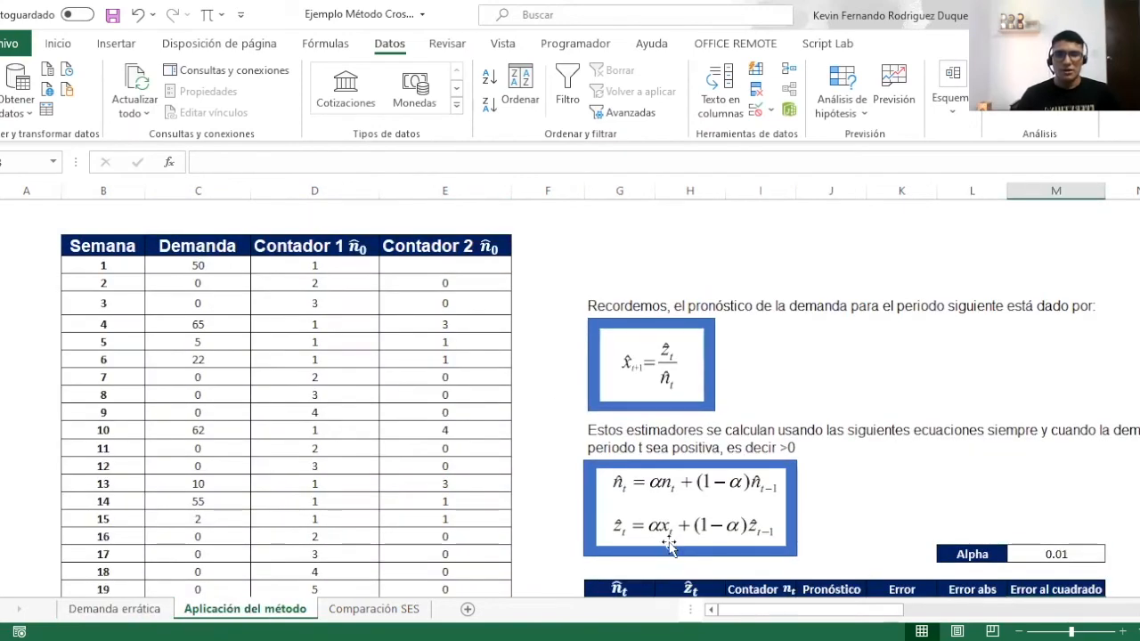
{"action": "left_click_drag", "start_coordinate": [741, 611], "coordinate": [803, 611]}
{"action": "scroll", "coordinate": [168, 405], "scroll_direction": "down", "scroll_amount": 1}
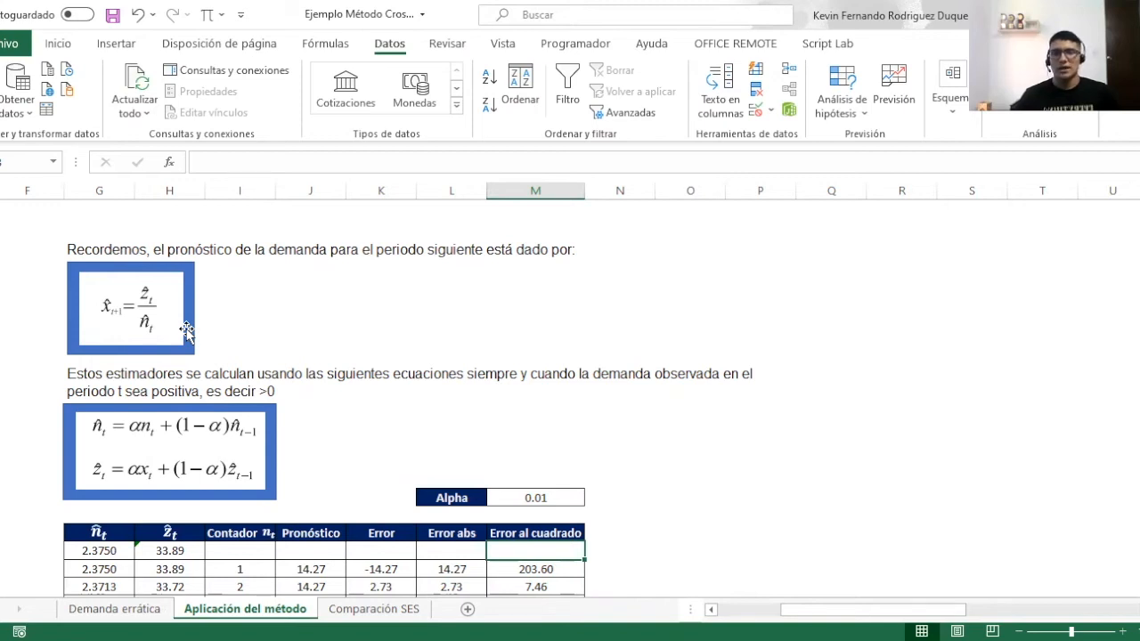
{"action": "scroll", "coordinate": [186, 331], "scroll_direction": "down", "scroll_amount": 1}
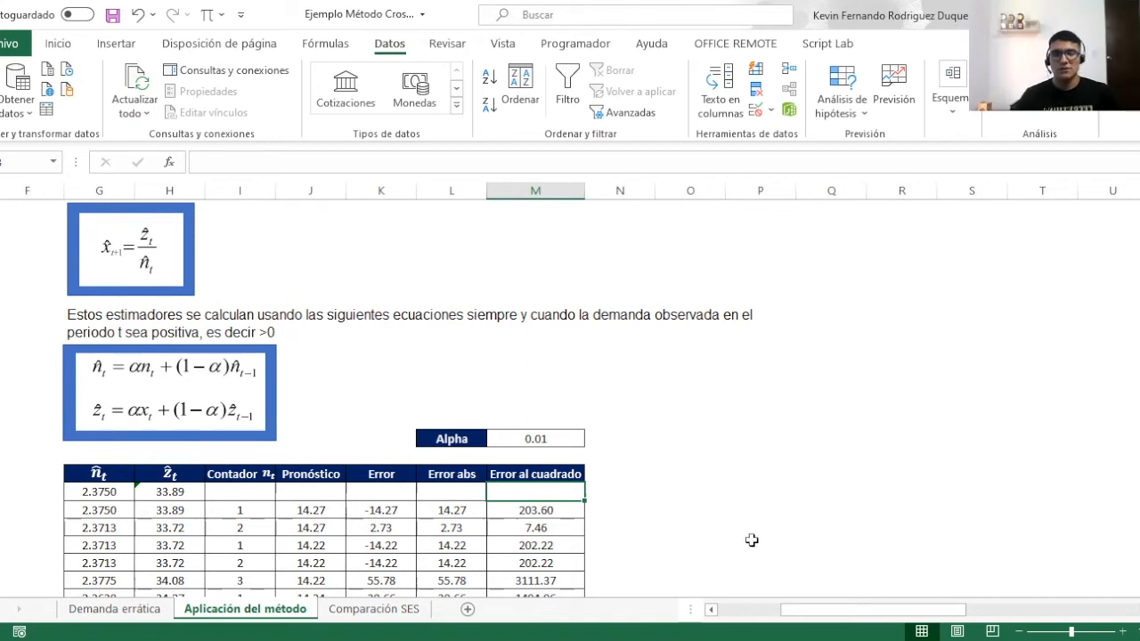
Compare the week 21 demand with its n̂t row and inspect the formulas in the first two n̂t cells.
{"action": "scroll", "coordinate": [546, 353], "scroll_direction": "left", "scroll_amount": 2}
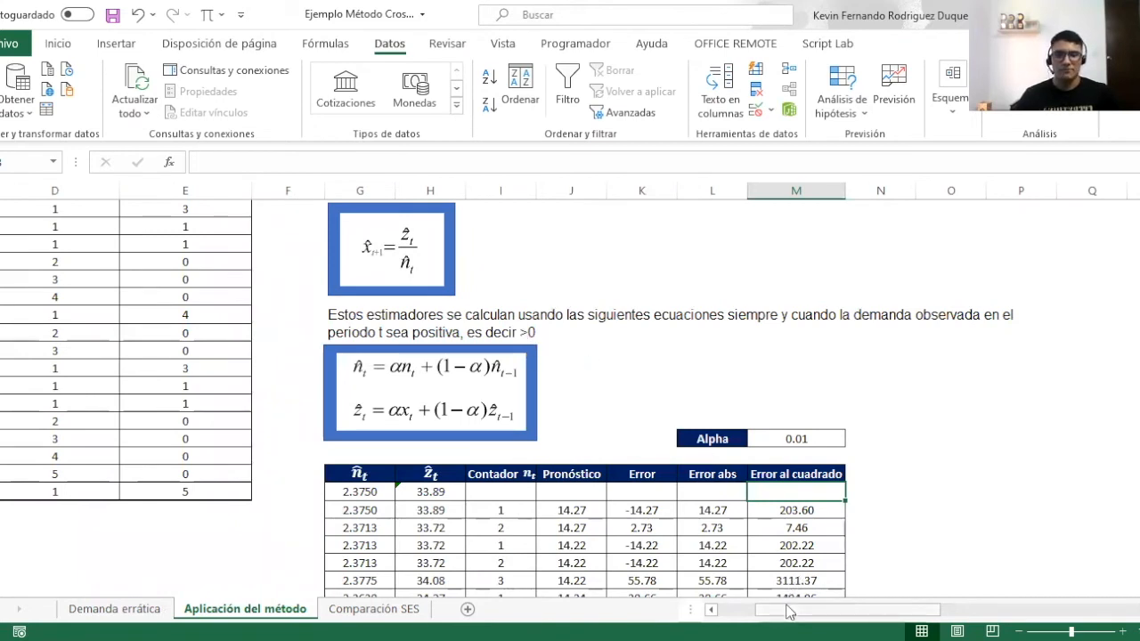
{"action": "scroll", "coordinate": [270, 517], "scroll_direction": "left", "scroll_amount": 3}
{"action": "scroll", "coordinate": [121, 426], "scroll_direction": "down", "scroll_amount": 2}
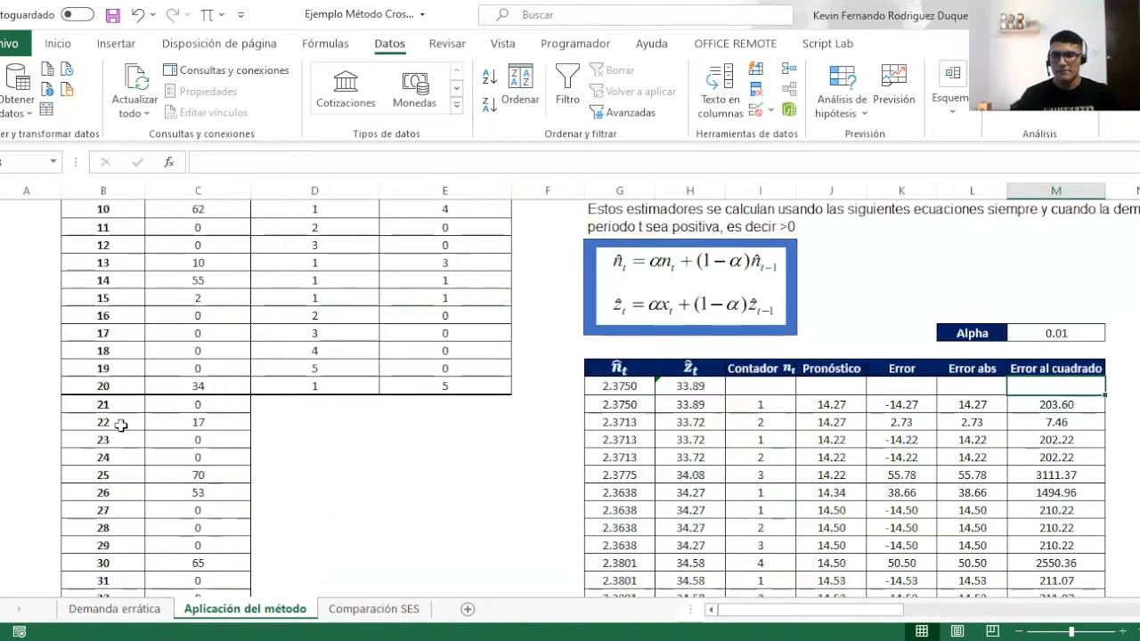
{"action": "left_click", "coordinate": [165, 402]}
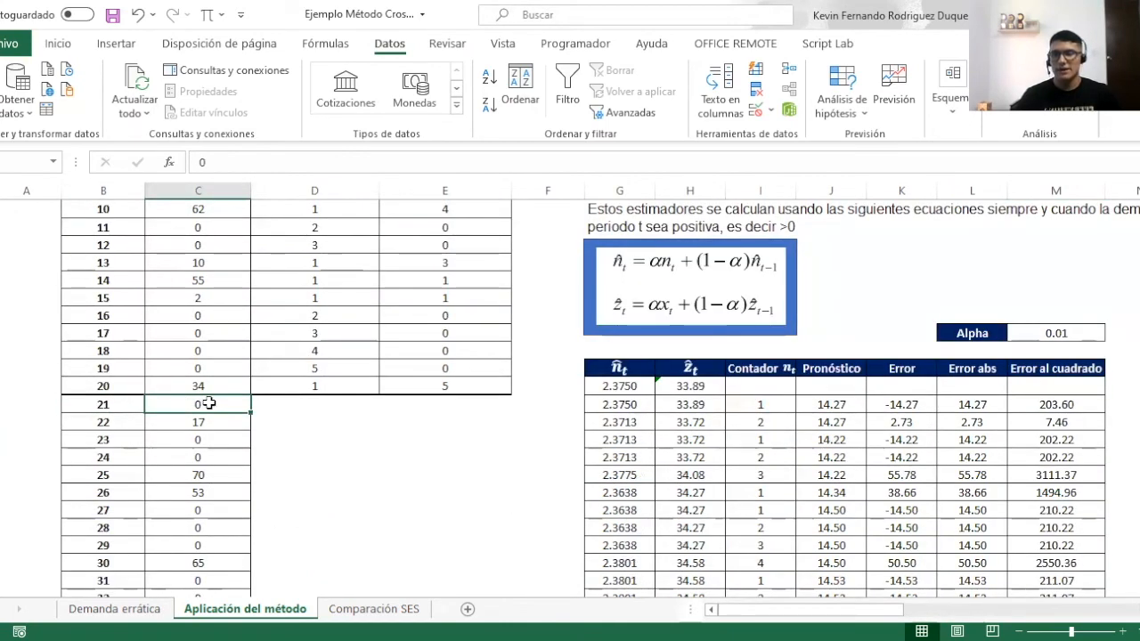
{"action": "left_click", "coordinate": [614, 403]}
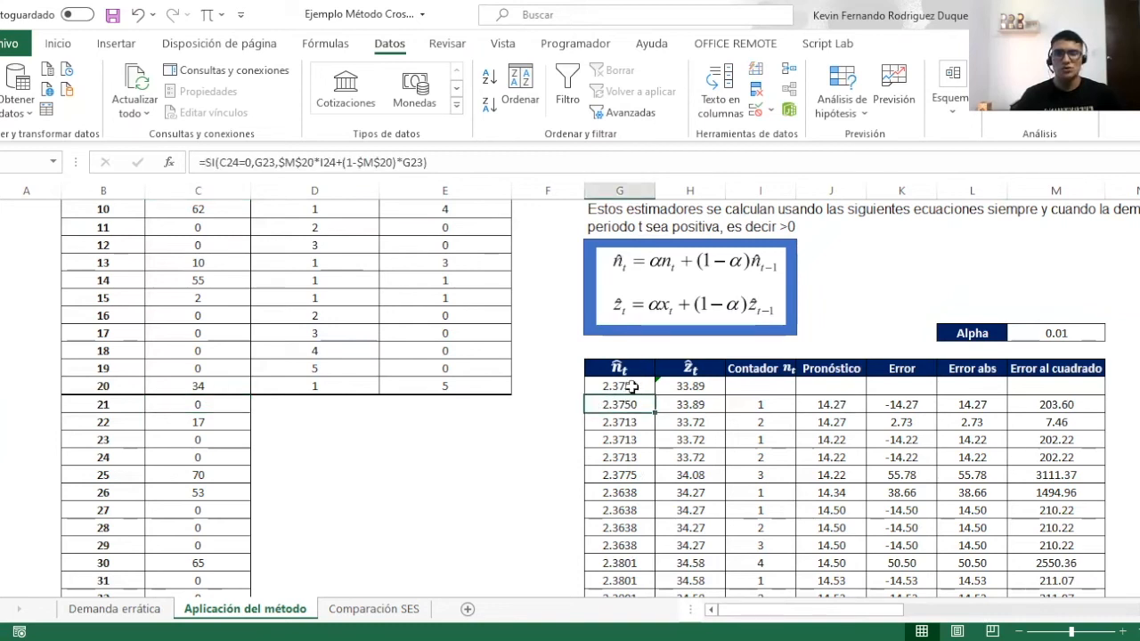
{"action": "left_click", "coordinate": [632, 387]}
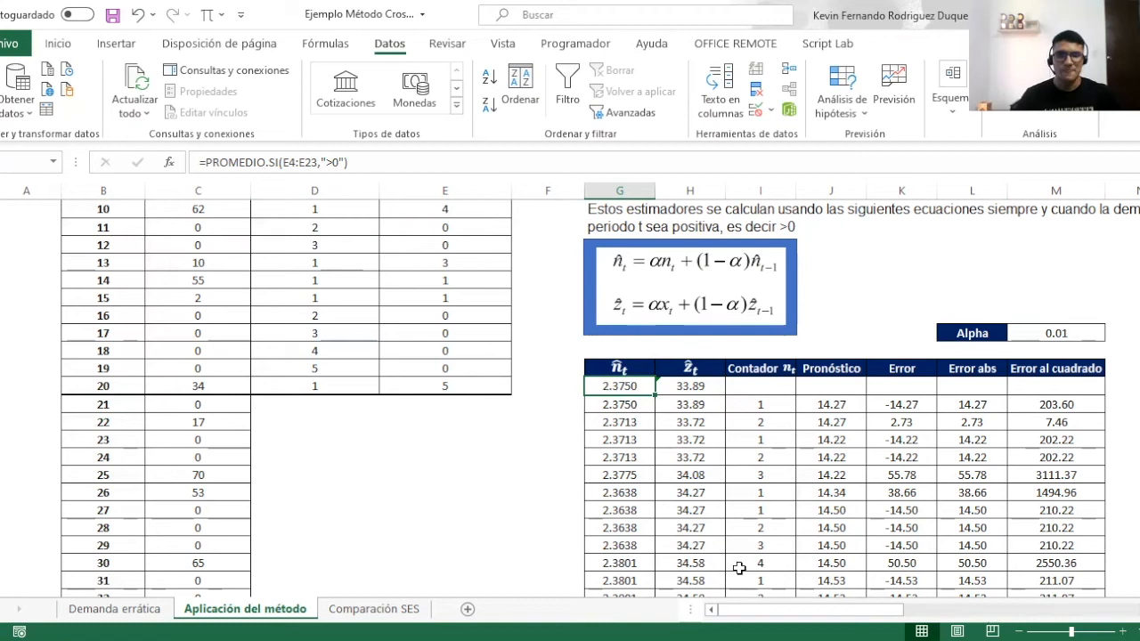
Review the estimator equations and select the initial n̂t and ẑt values in the forecast table's first row.
{"action": "scroll", "coordinate": [712, 552], "scroll_direction": "up", "scroll_amount": 2}
{"action": "scroll", "coordinate": [717, 553], "scroll_direction": "up", "scroll_amount": 2}
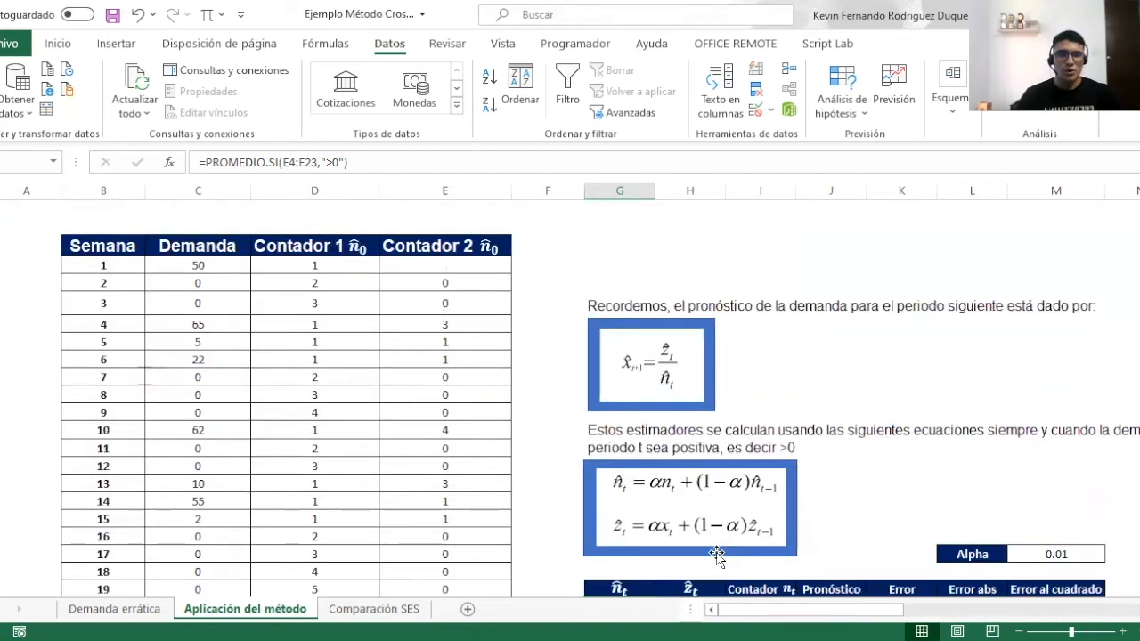
{"action": "scroll", "coordinate": [717, 554], "scroll_direction": "down", "scroll_amount": 2}
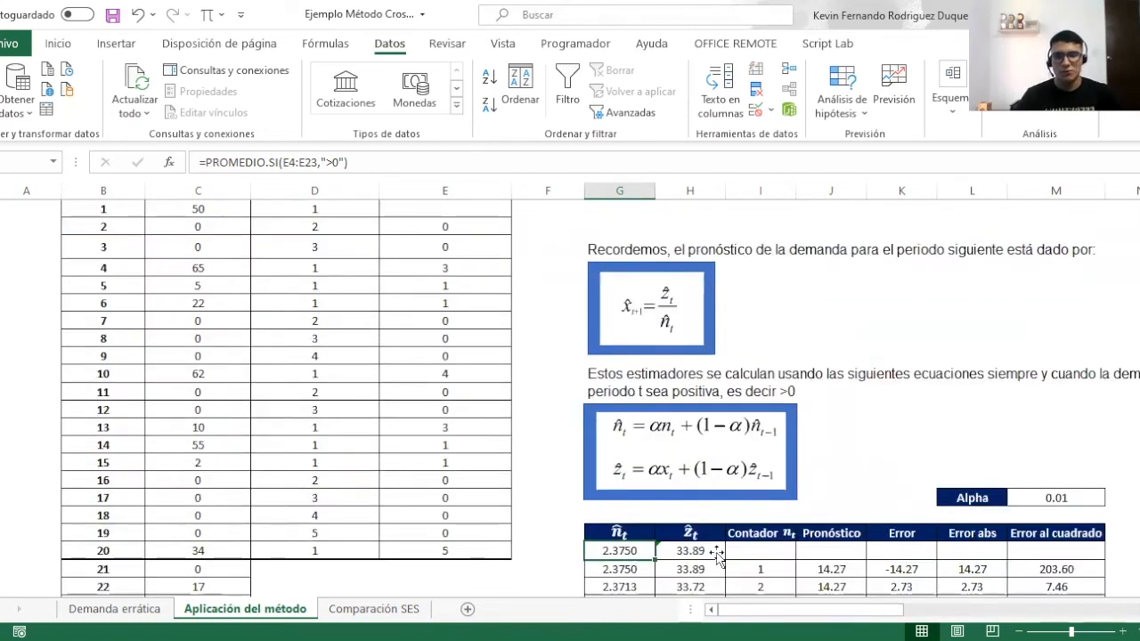
{"action": "left_click_drag", "start_coordinate": [640, 490], "coordinate": [673, 493]}
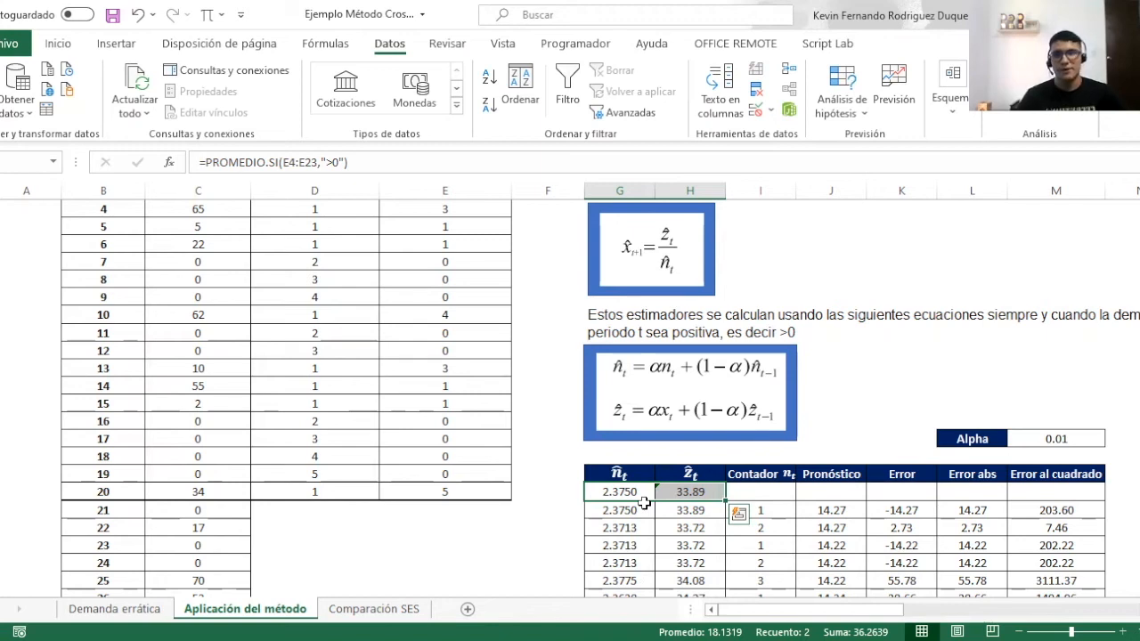
Highlight the table for weeks 1 to 20 and its Contador 1 and Contador 2 columns for review.
{"action": "scroll", "coordinate": [550, 476], "scroll_direction": "up", "scroll_amount": 2}
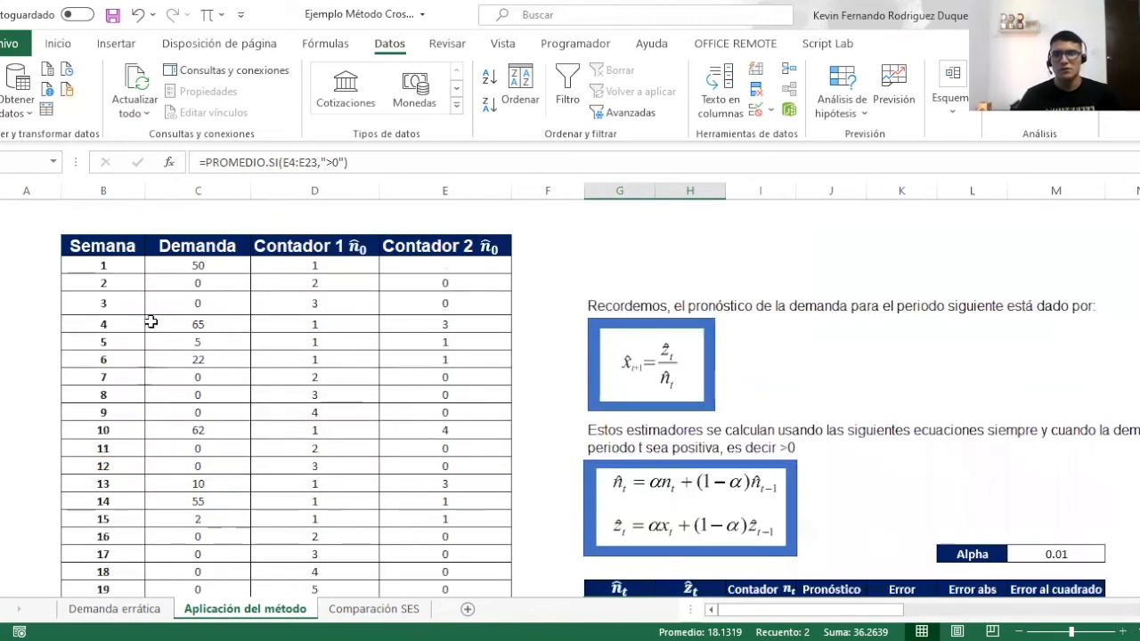
{"action": "left_click_drag", "start_coordinate": [112, 245], "coordinate": [454, 484]}
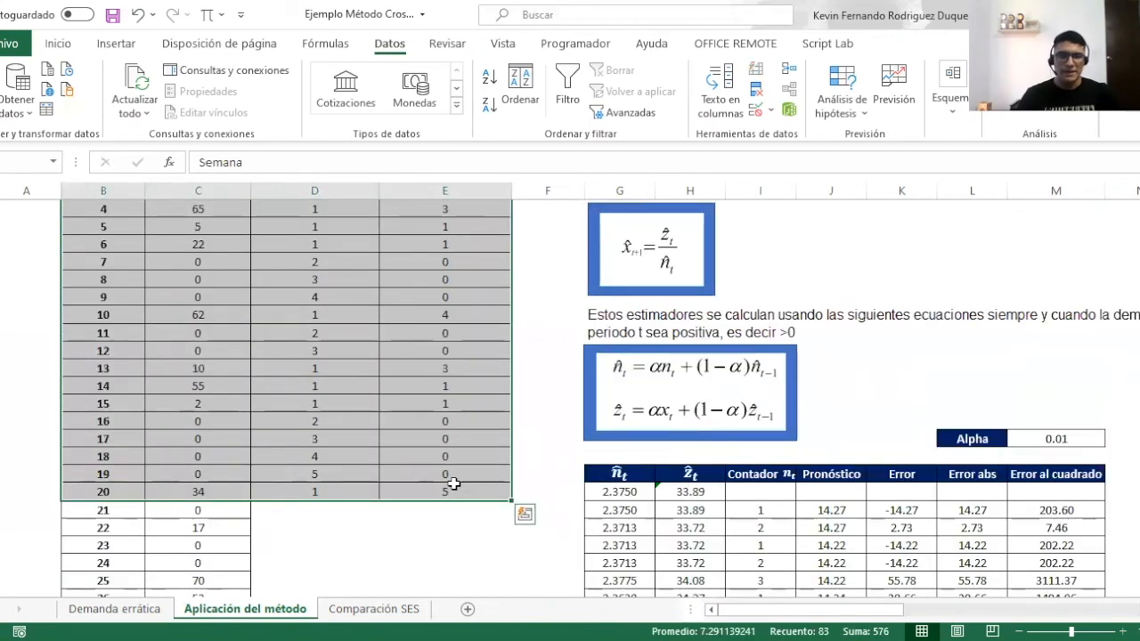
{"action": "scroll", "coordinate": [454, 483], "scroll_direction": "up", "scroll_amount": 1}
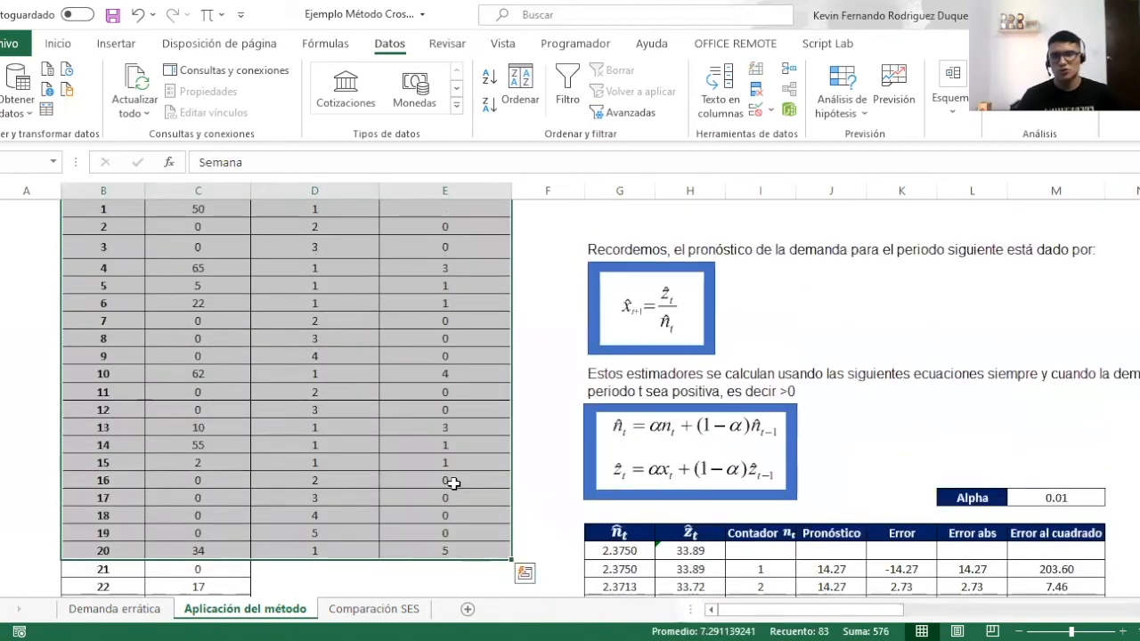
{"action": "scroll", "coordinate": [455, 484], "scroll_direction": "up", "scroll_amount": 1}
{"action": "left_click_drag", "start_coordinate": [329, 191], "coordinate": [440, 172]}
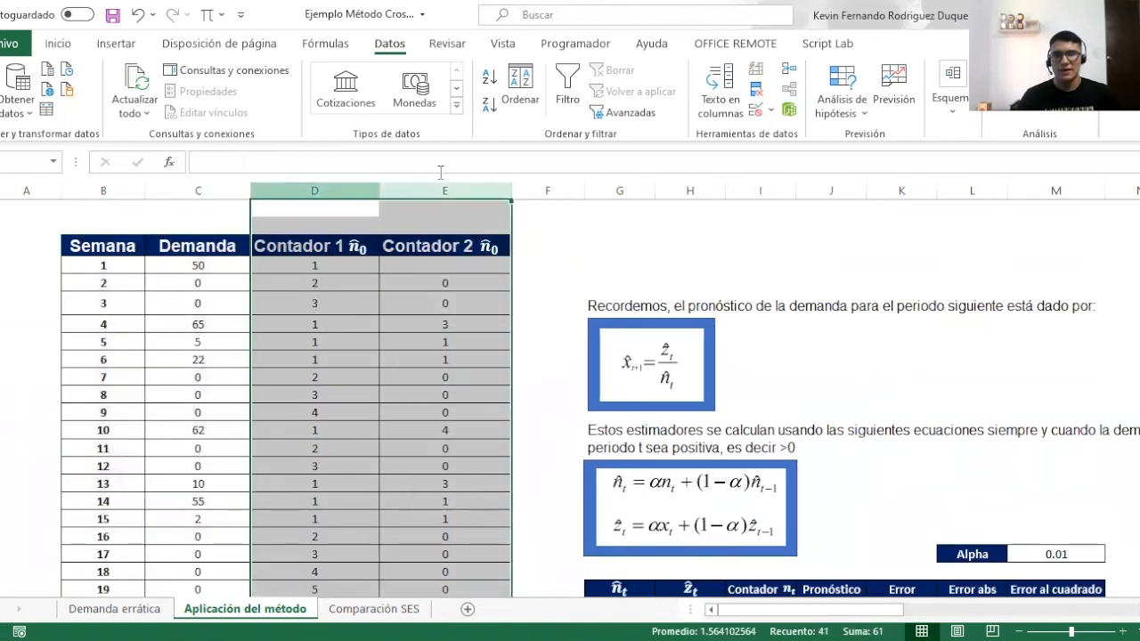
{"action": "scroll", "coordinate": [339, 255], "scroll_direction": "down", "scroll_amount": 1}
{"action": "scroll", "coordinate": [342, 260], "scroll_direction": "up", "scroll_amount": 1}
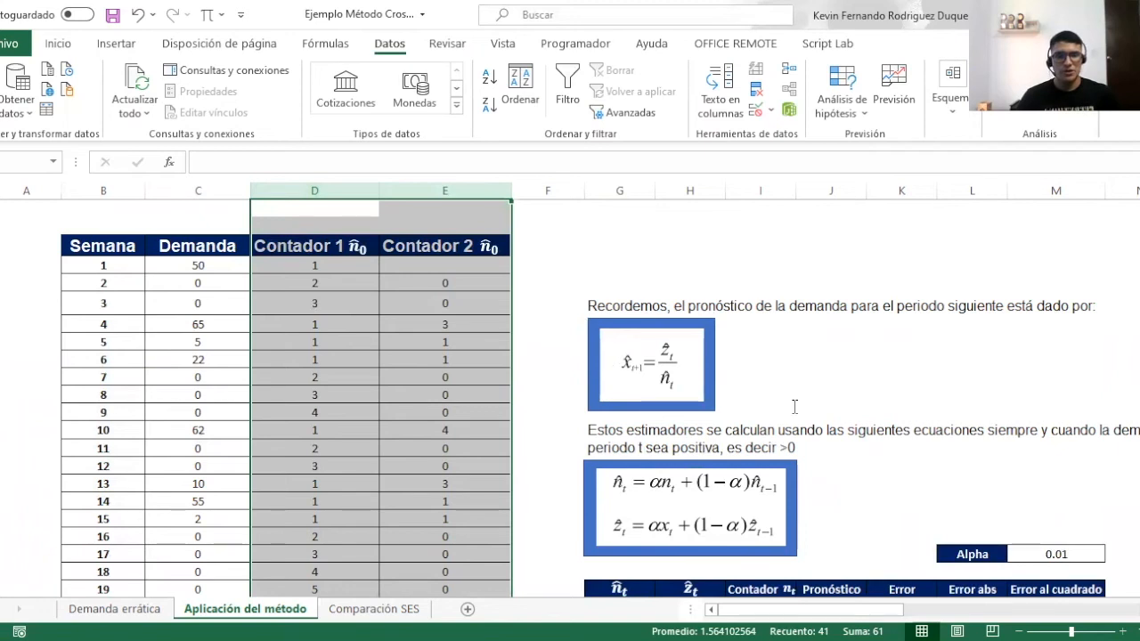
Find the Contador nt column in the forecast table and compare it with the counters for the first 20 weeks.
{"action": "scroll", "coordinate": [794, 406], "scroll_direction": "down", "scroll_amount": 4}
{"action": "left_click", "coordinate": [770, 371]}
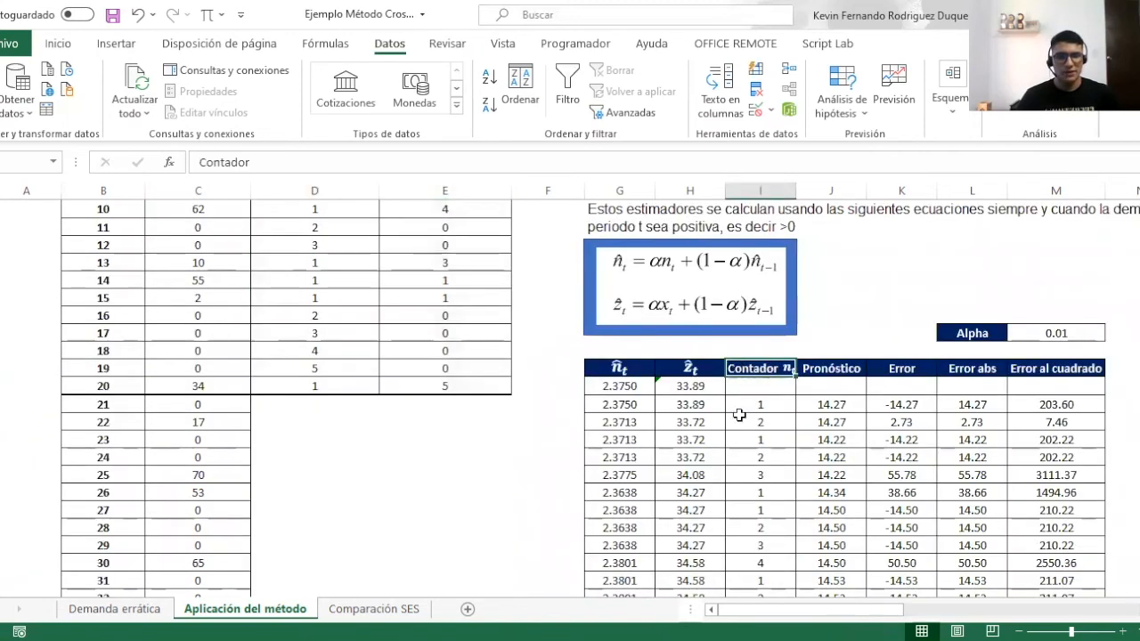
{"action": "scroll", "coordinate": [356, 379], "scroll_direction": "up", "scroll_amount": 2}
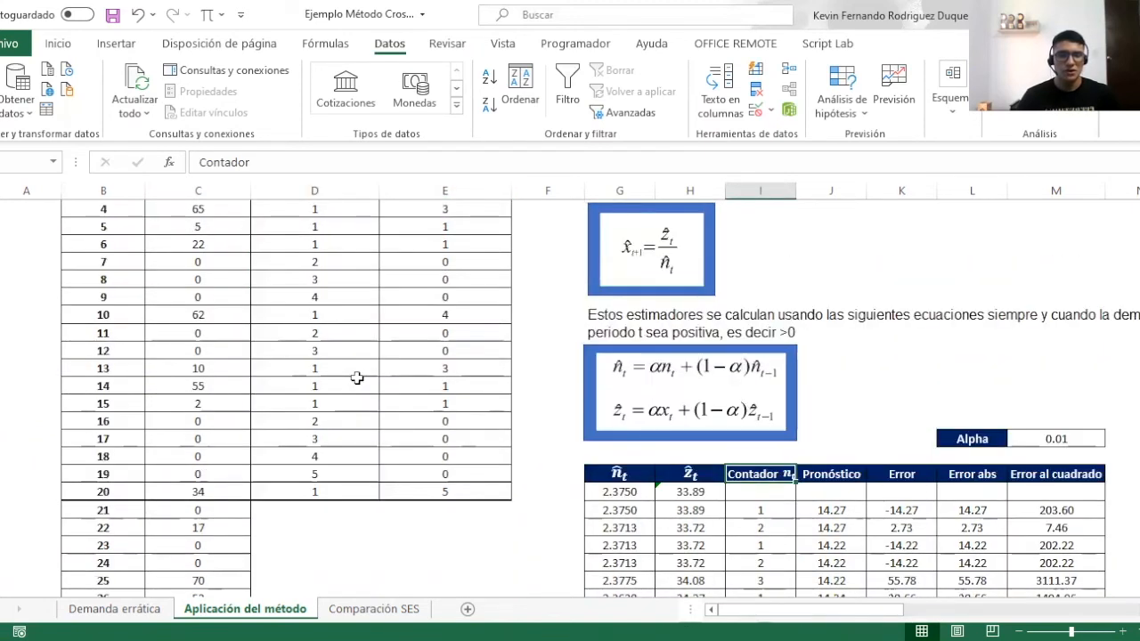
{"action": "scroll", "coordinate": [193, 394], "scroll_direction": "up", "scroll_amount": 2}
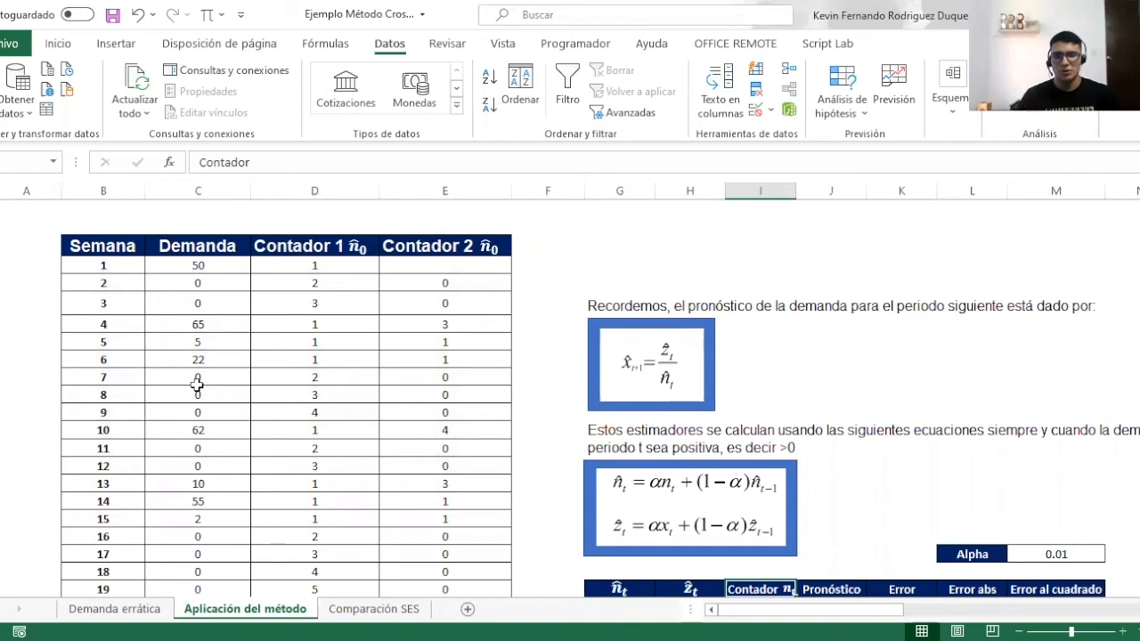
Inspect the Contador 1 formulas for weeks 1, 2 and 4, and highlight the week 4 and 5 counters.
{"action": "left_click", "coordinate": [321, 265]}
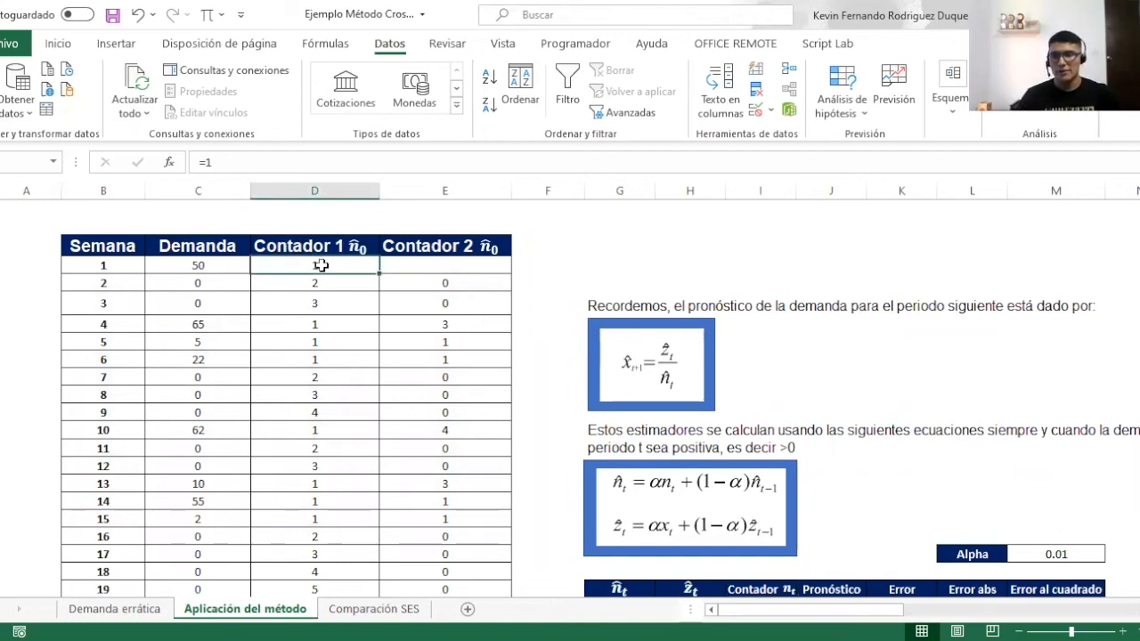
{"action": "left_click", "coordinate": [323, 285]}
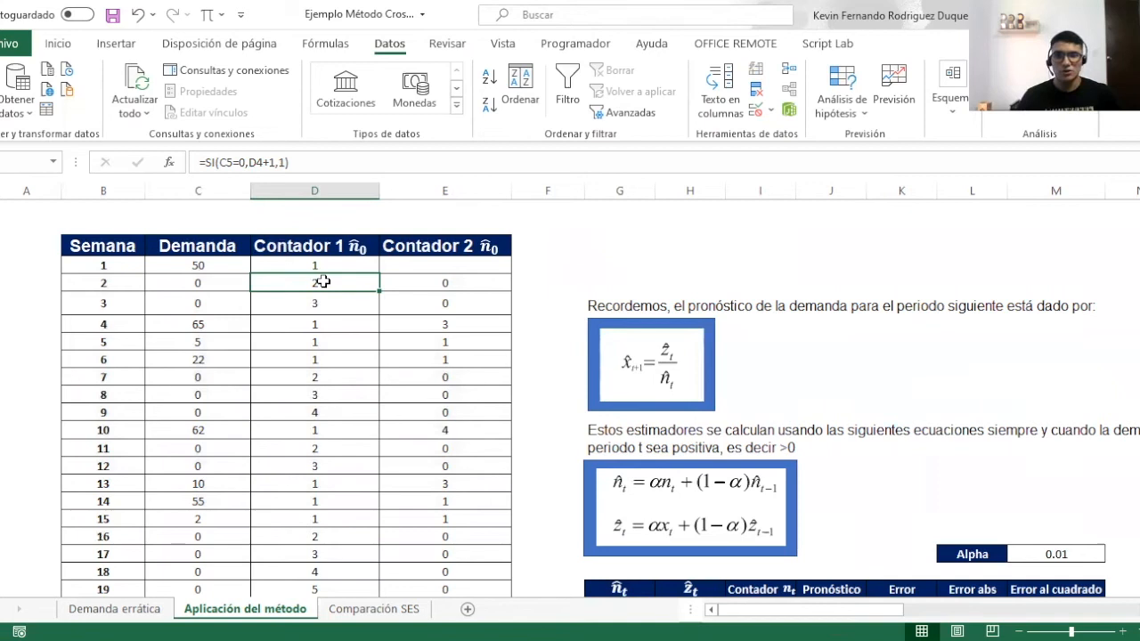
{"action": "left_click", "coordinate": [322, 327]}
{"action": "left_click", "coordinate": [103, 331]}
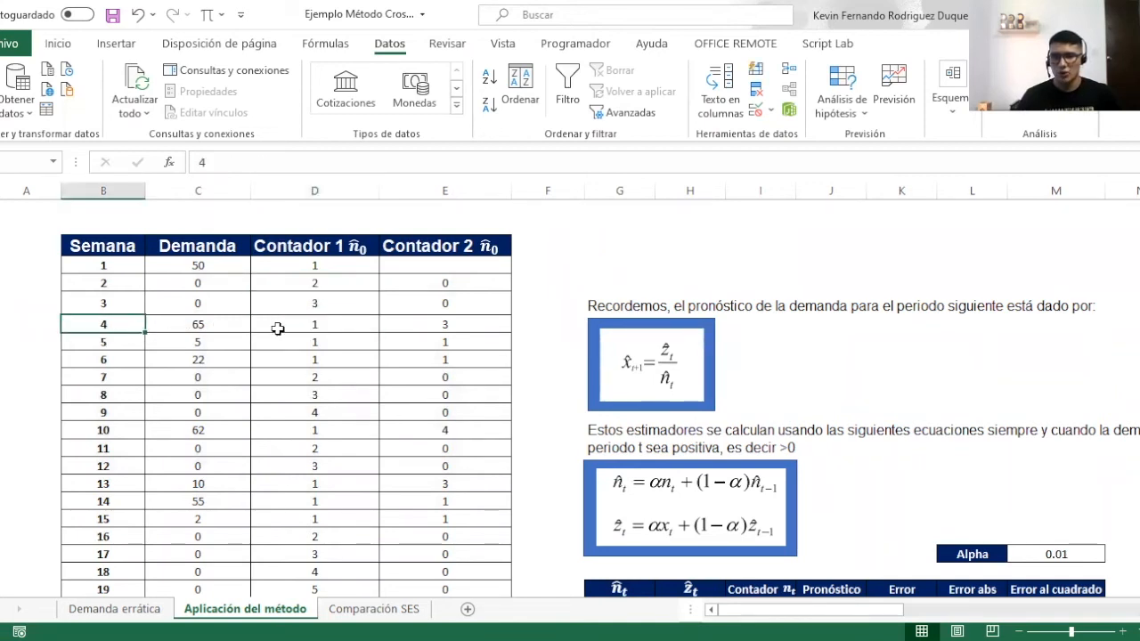
{"action": "left_click", "coordinate": [324, 327]}
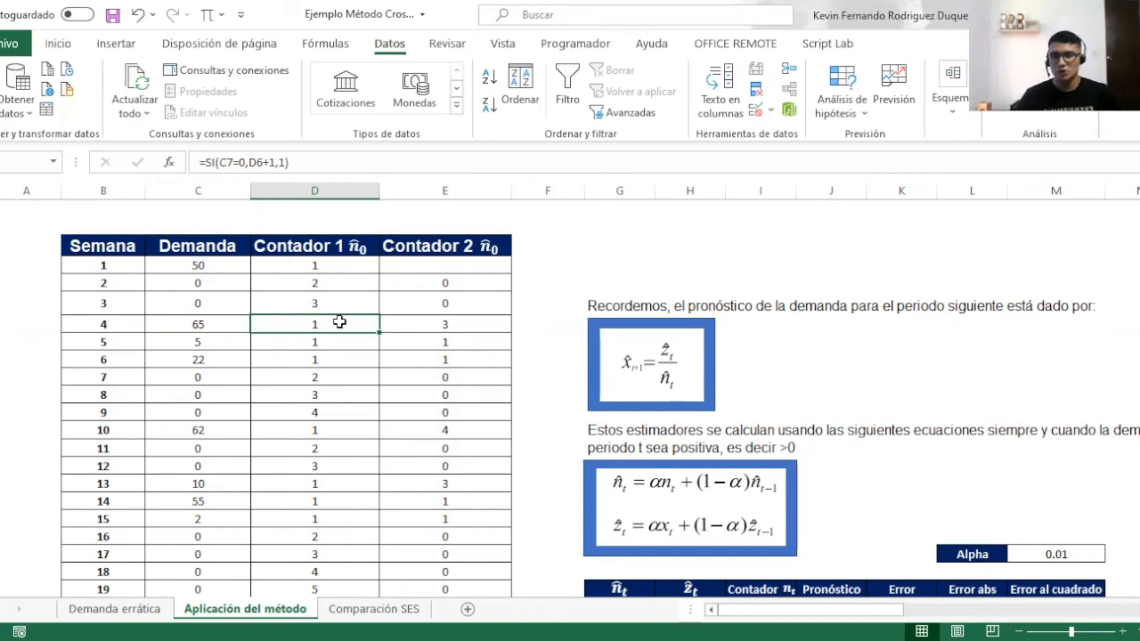
{"action": "left_click_drag", "start_coordinate": [340, 322], "coordinate": [337, 339]}
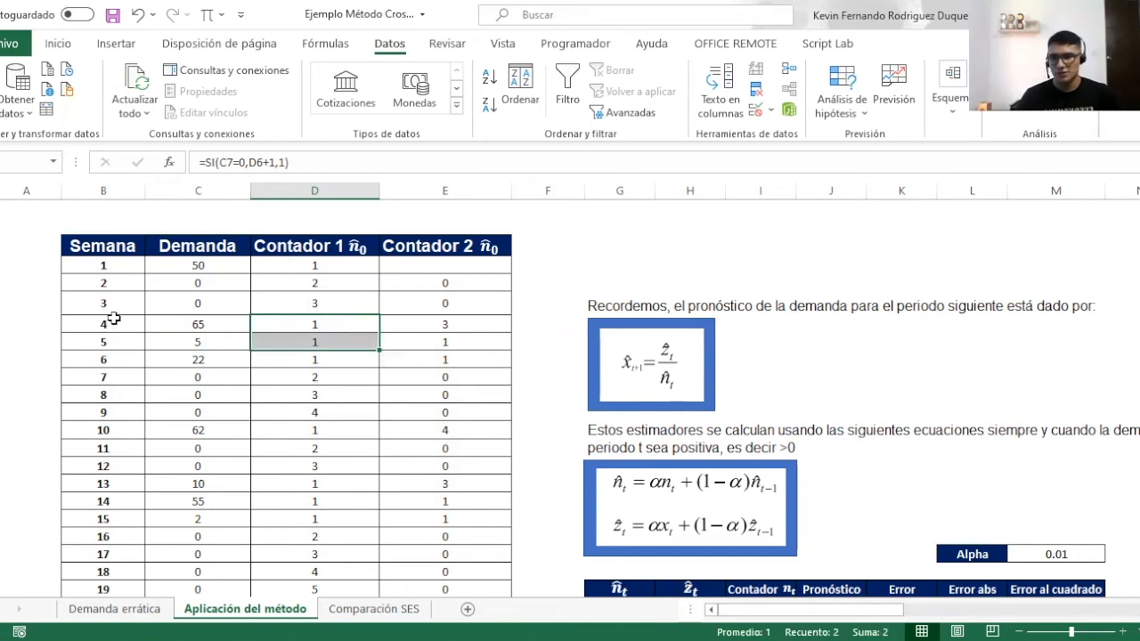
Highlight weeks 4 and 5 and check their demand values and Contador 1 formulas.
{"action": "left_click_drag", "start_coordinate": [111, 318], "coordinate": [107, 341]}
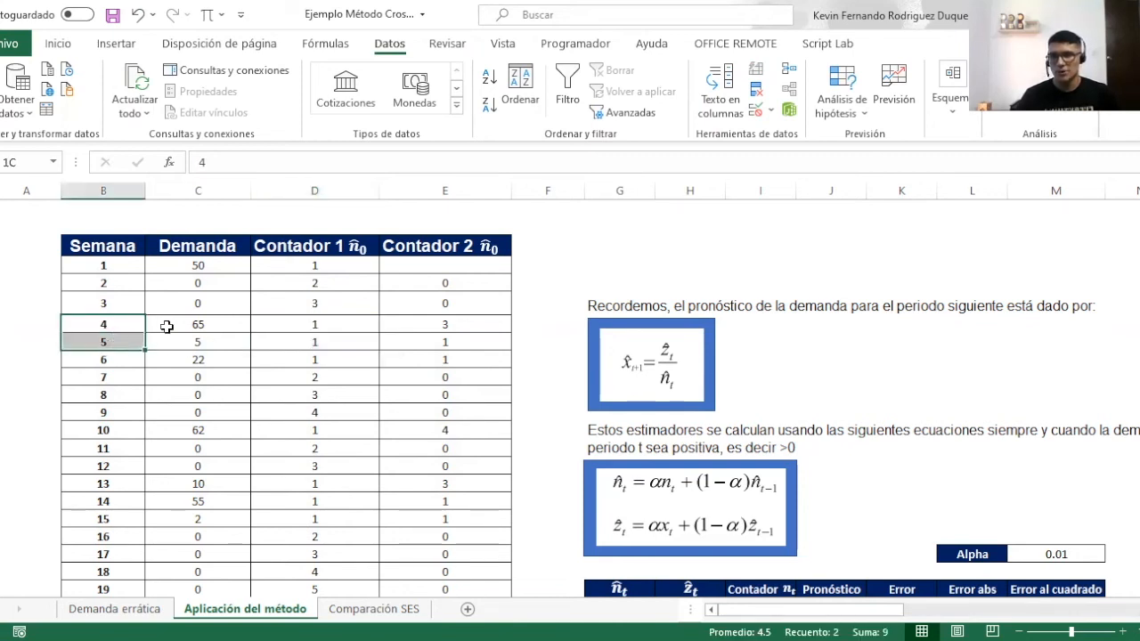
{"action": "left_click", "coordinate": [197, 325]}
{"action": "left_click", "coordinate": [227, 342]}
{"action": "left_click", "coordinate": [316, 336]}
{"action": "left_click", "coordinate": [318, 323]}
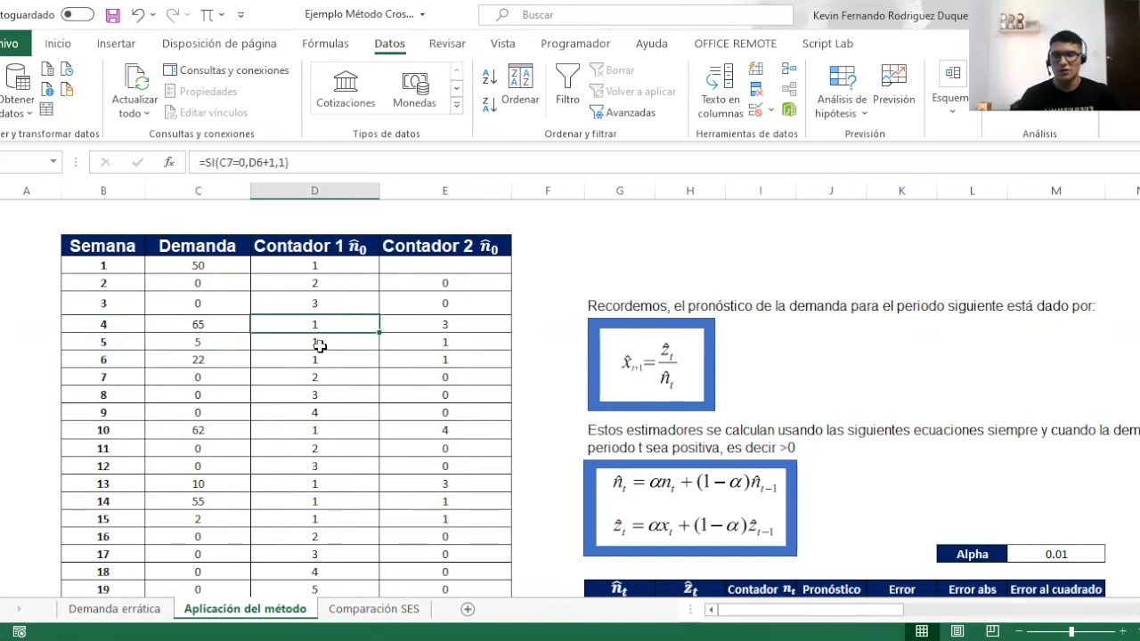
{"action": "left_click", "coordinate": [323, 339]}
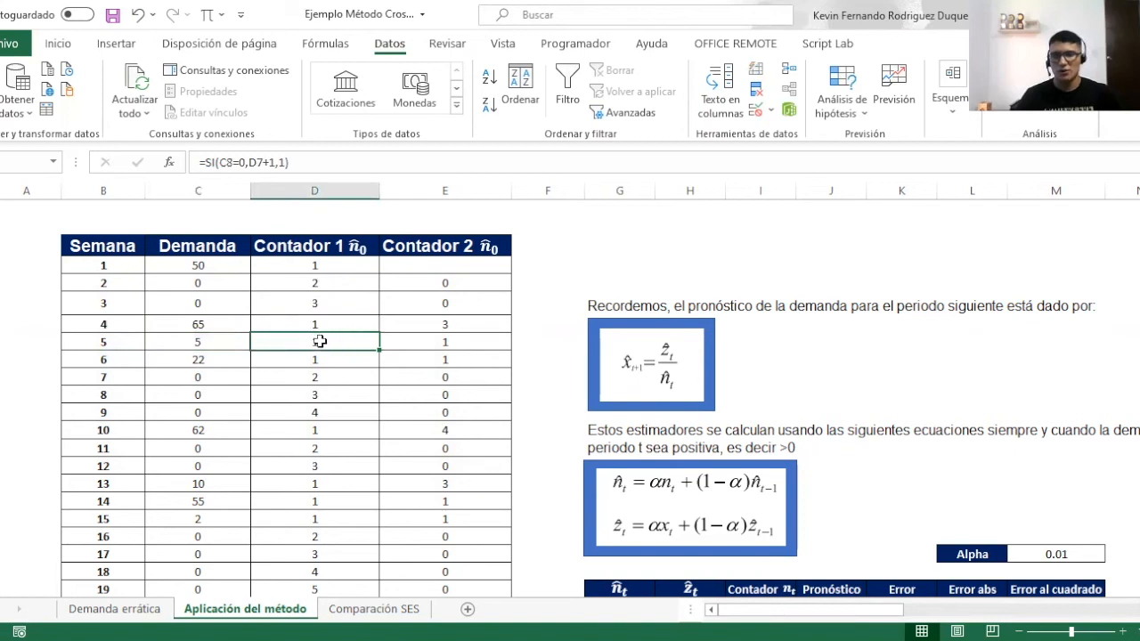
Highlight the Contador 2 column, compare weeks 1 and 4, and inspect the week 4 Contador 2 formula.
{"action": "left_click", "coordinate": [447, 189]}
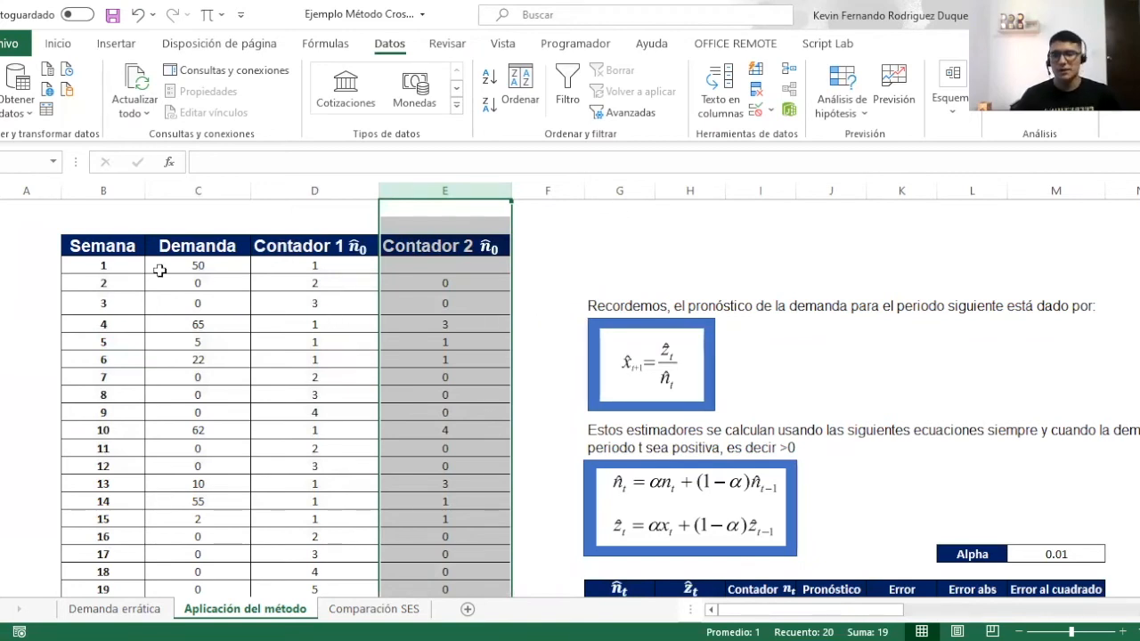
{"action": "left_click", "coordinate": [196, 266]}
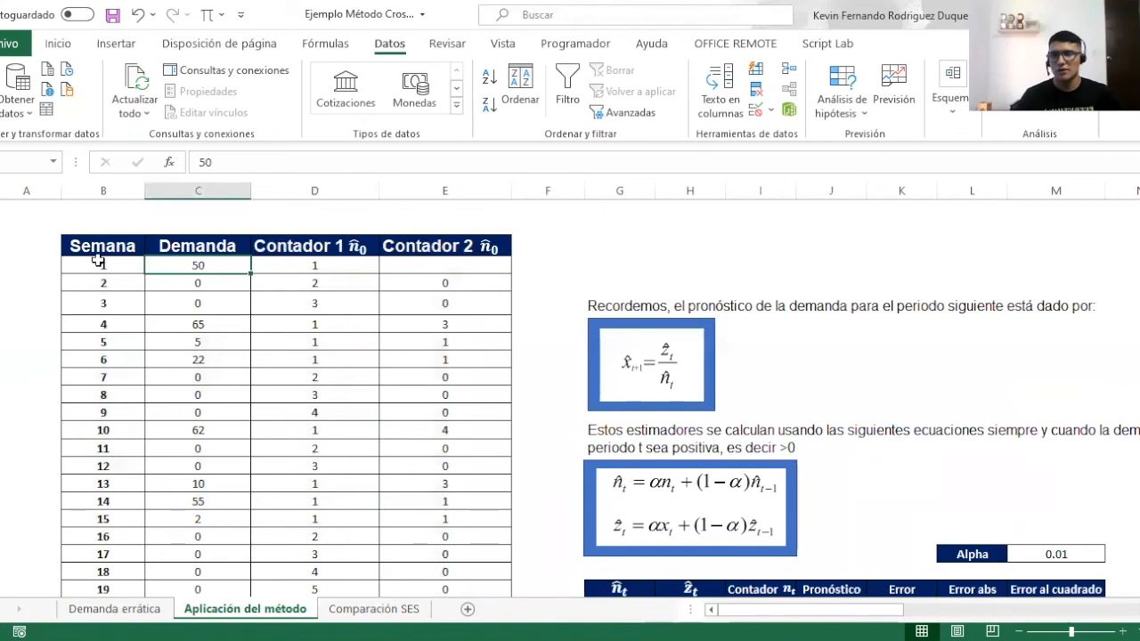
{"action": "left_click", "coordinate": [100, 262]}
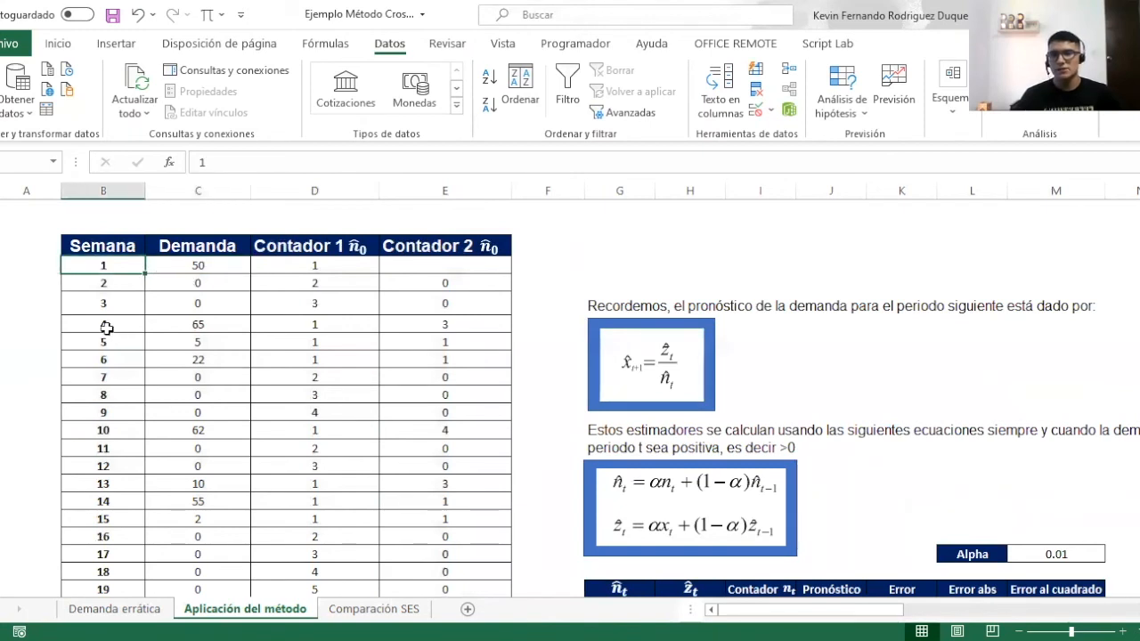
{"action": "left_click", "coordinate": [234, 322]}
{"action": "left_click", "coordinate": [115, 326]}
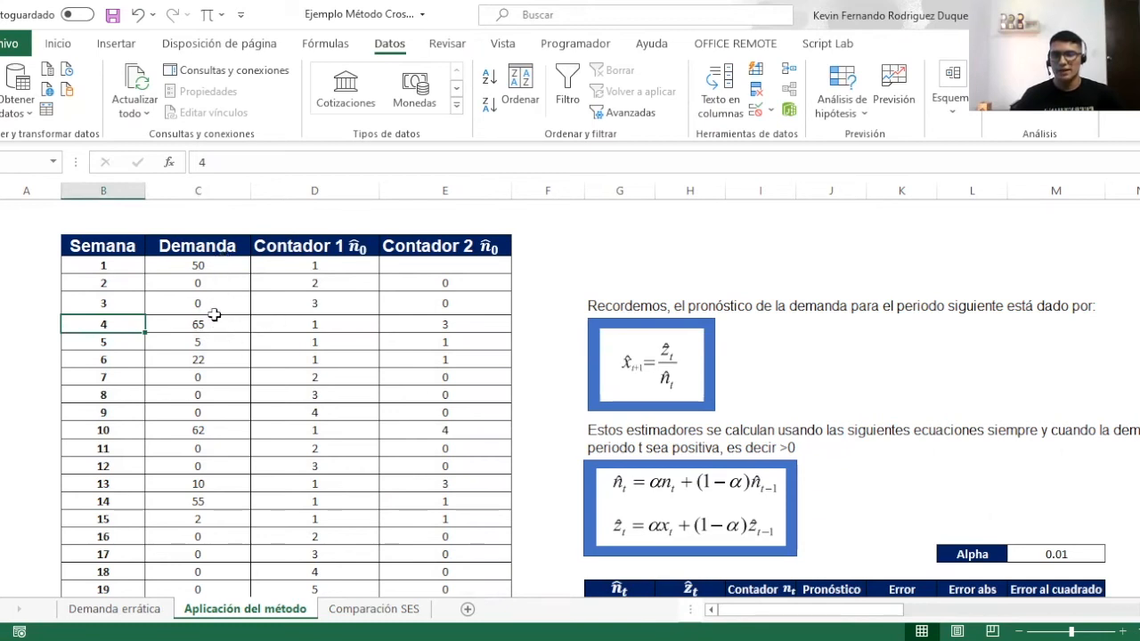
{"action": "left_click", "coordinate": [440, 323]}
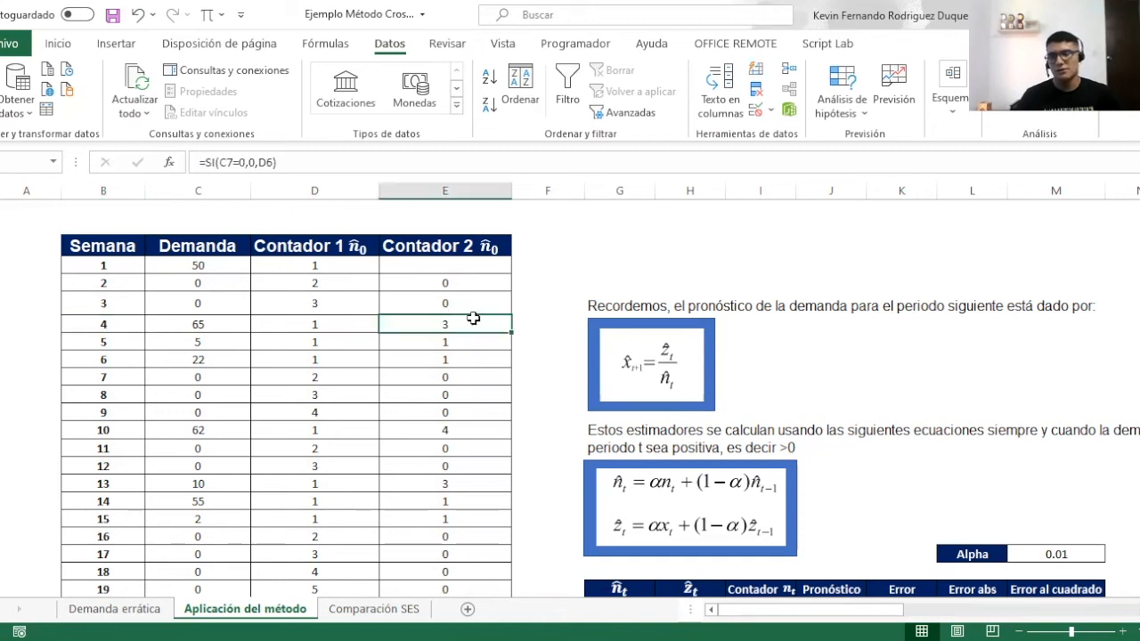
{"action": "double_click", "coordinate": [473, 321]}
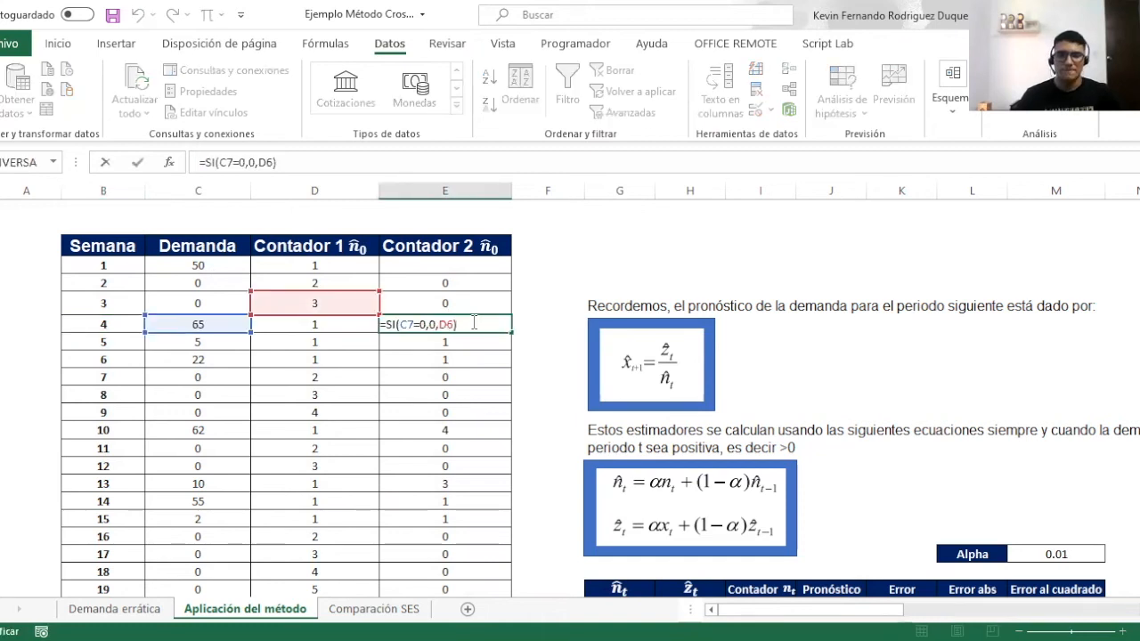
{"action": "key", "text": "Return"}
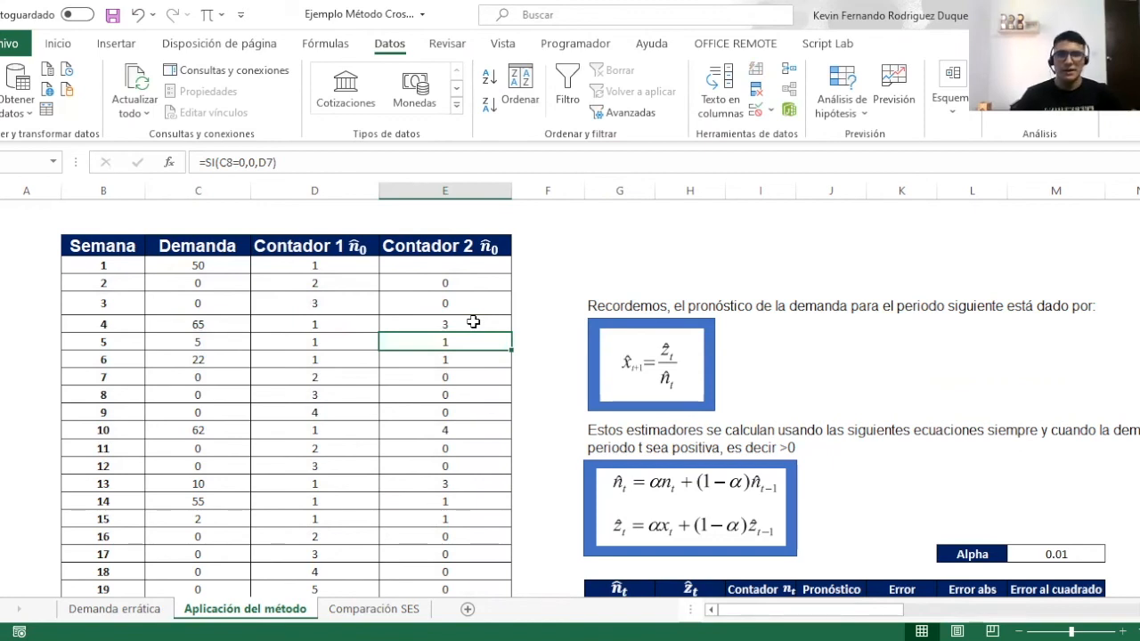
Inspect the initial n̂t formula in the forecast table's first row and the Contador 2 range it references.
{"action": "scroll", "coordinate": [869, 369], "scroll_direction": "down", "scroll_amount": 2}
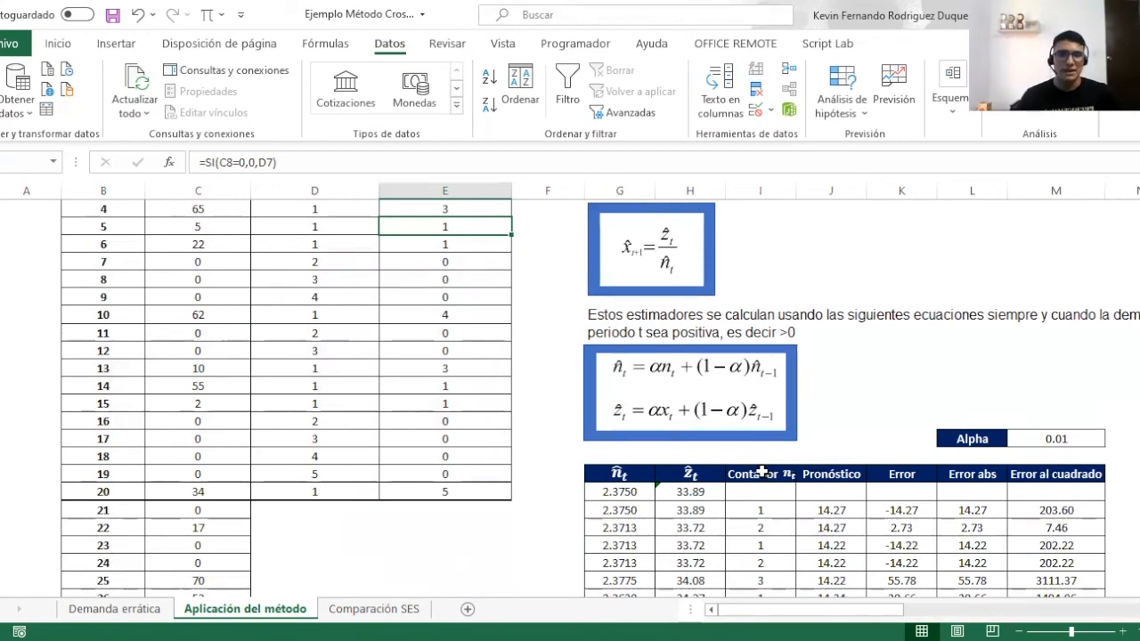
{"action": "scroll", "coordinate": [642, 428], "scroll_direction": "down", "scroll_amount": 1}
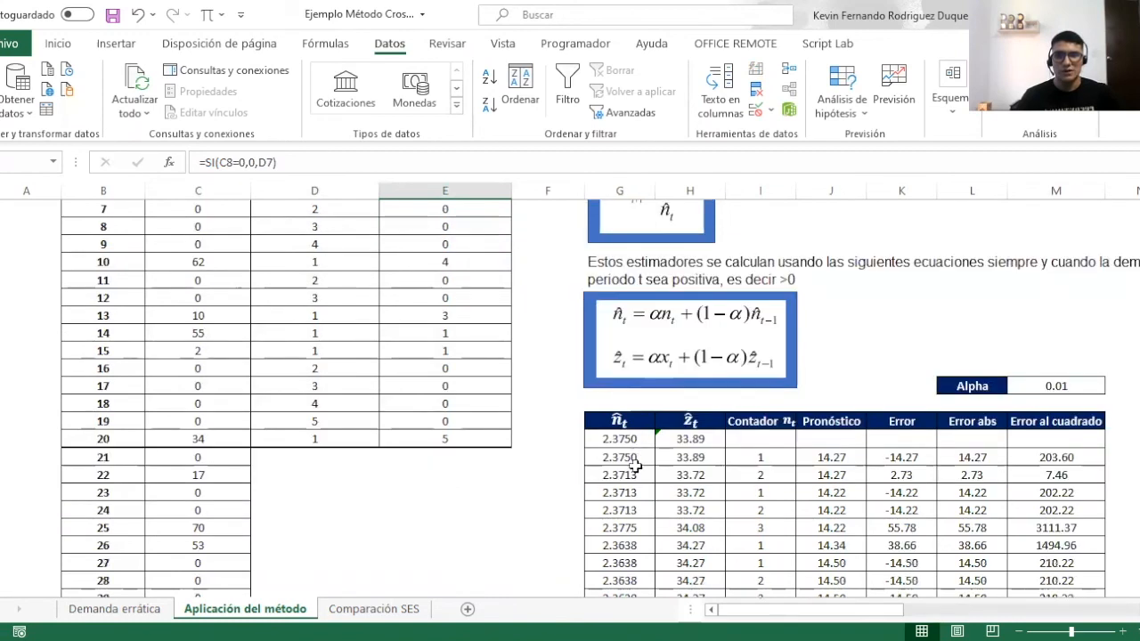
{"action": "left_click", "coordinate": [631, 441]}
{"action": "double_click", "coordinate": [630, 441]}
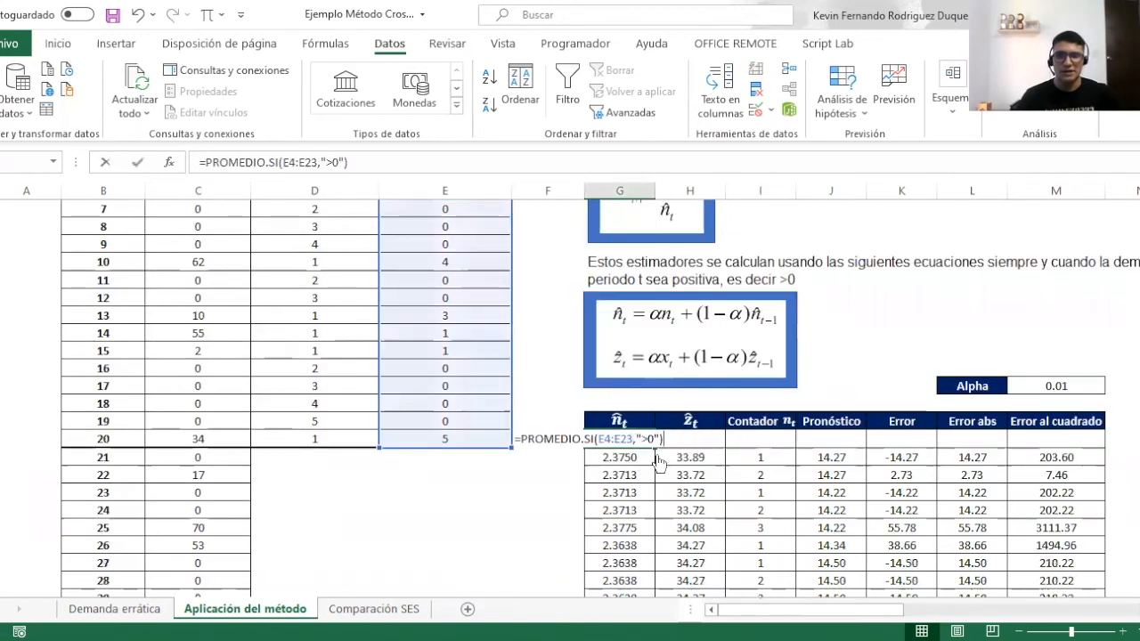
{"action": "scroll", "coordinate": [615, 458], "scroll_direction": "up", "scroll_amount": 2}
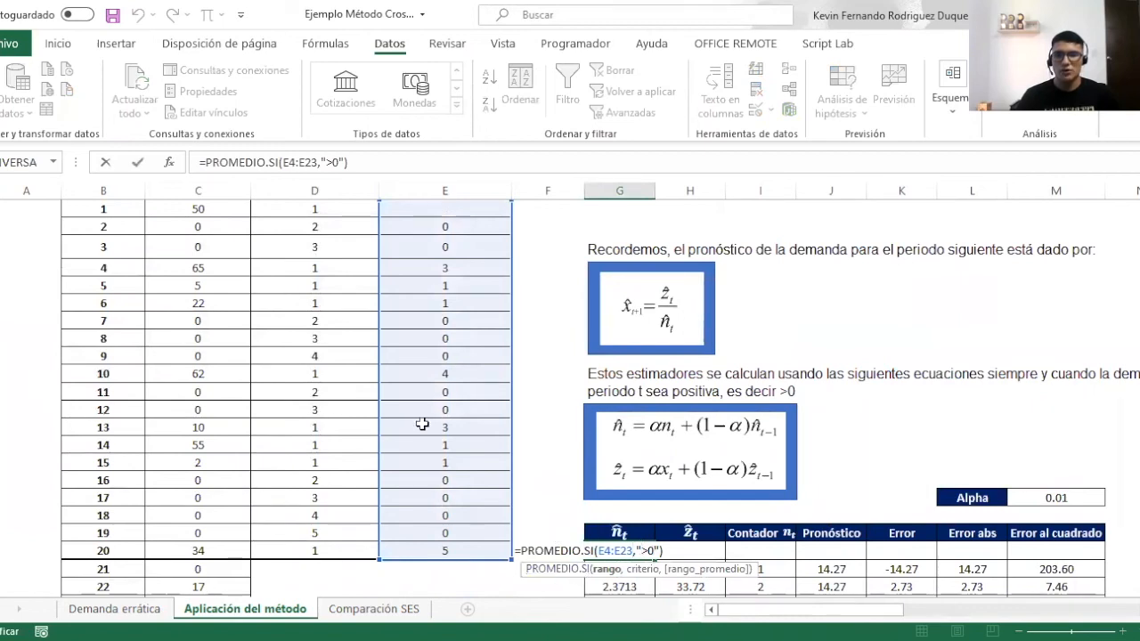
{"action": "scroll", "coordinate": [426, 396], "scroll_direction": "up", "scroll_amount": 1}
{"action": "scroll", "coordinate": [449, 327], "scroll_direction": "down", "scroll_amount": 2}
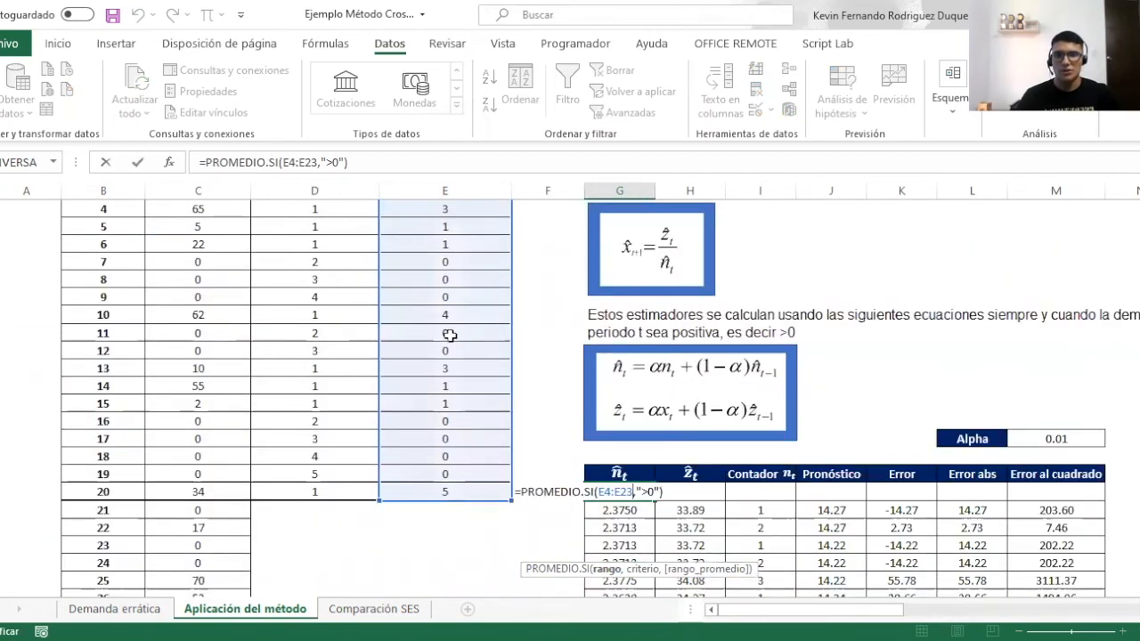
{"action": "key", "text": "Return"}
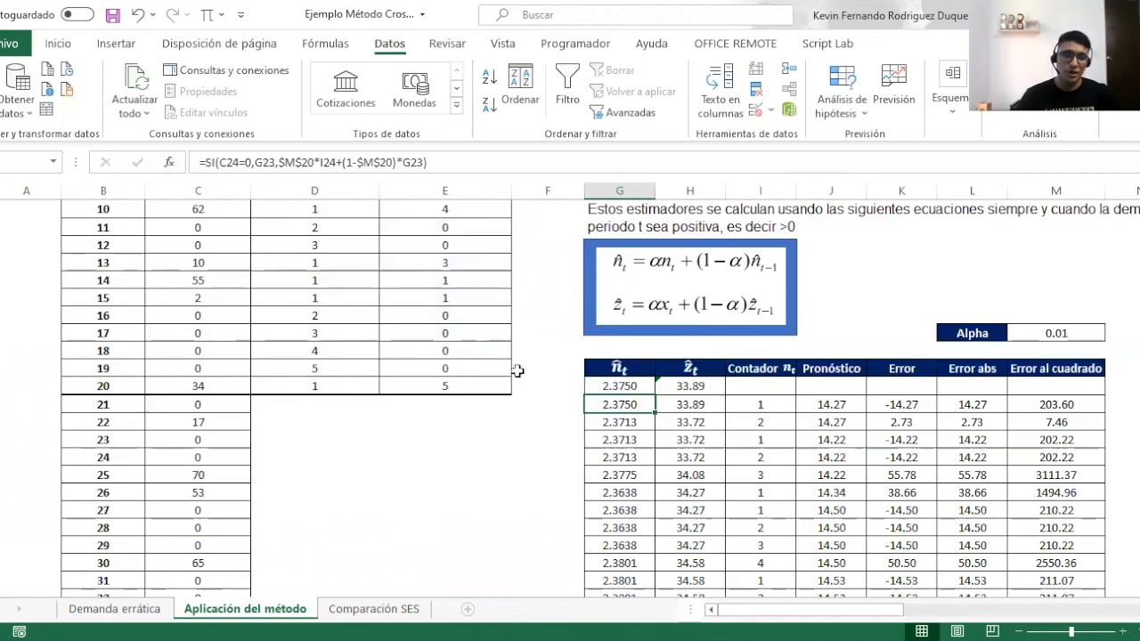
Inspect the initial ẑt formula in the forecast table's first row and the demand range it references.
{"action": "left_click", "coordinate": [693, 387]}
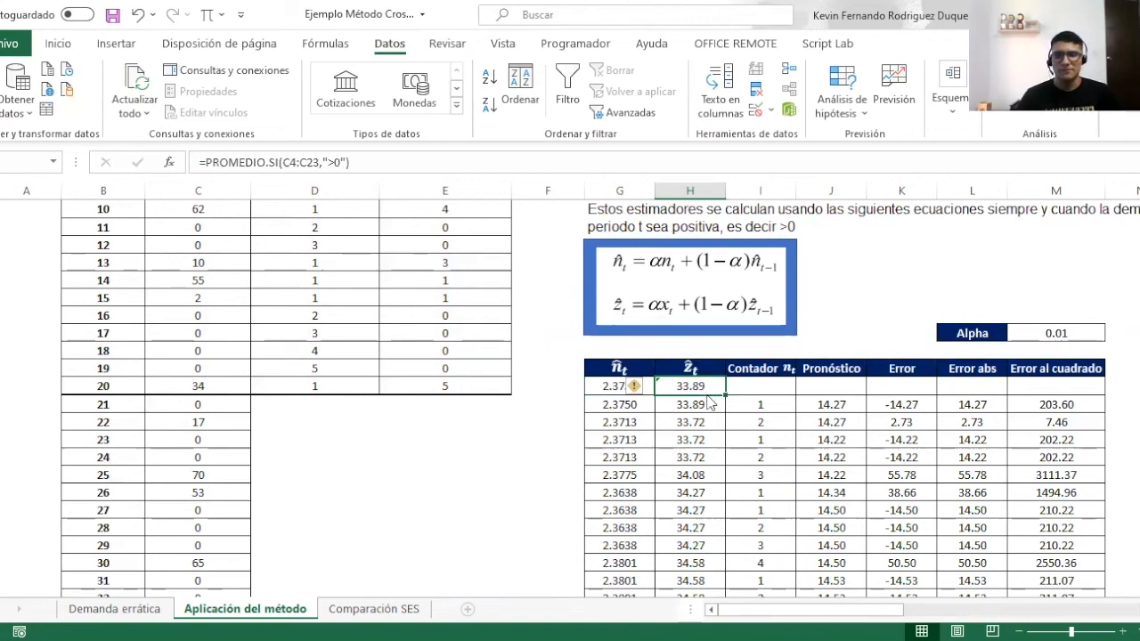
{"action": "double_click", "coordinate": [705, 386]}
{"action": "scroll", "coordinate": [276, 390], "scroll_direction": "up", "scroll_amount": 4}
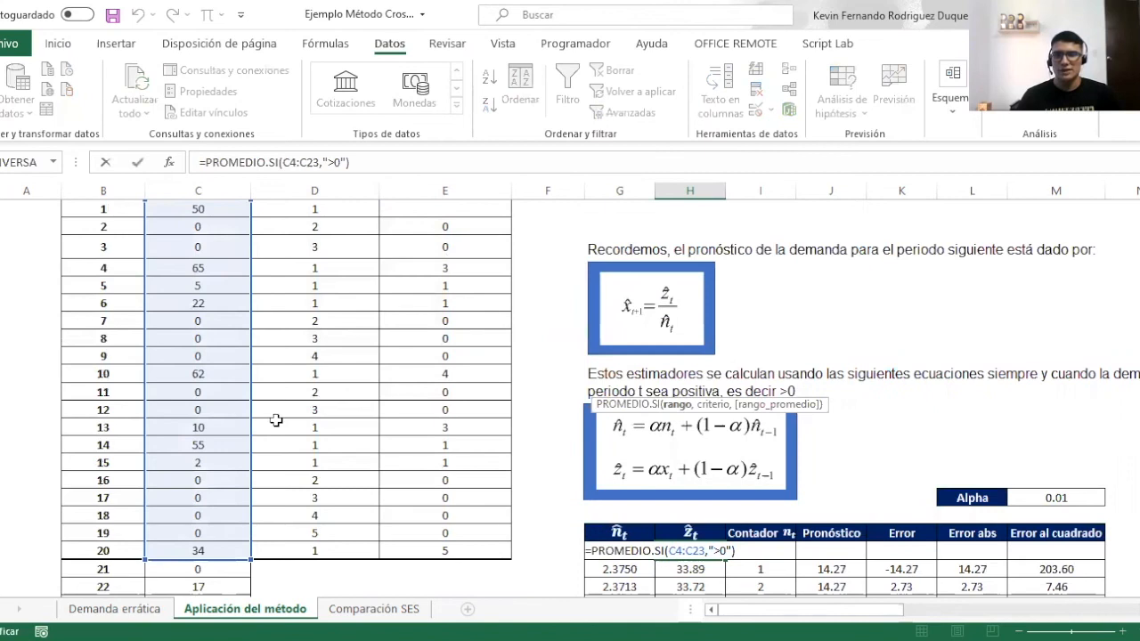
{"action": "scroll", "coordinate": [276, 391], "scroll_direction": "down", "scroll_amount": 2}
{"action": "scroll", "coordinate": [293, 380], "scroll_direction": "down", "scroll_amount": 2}
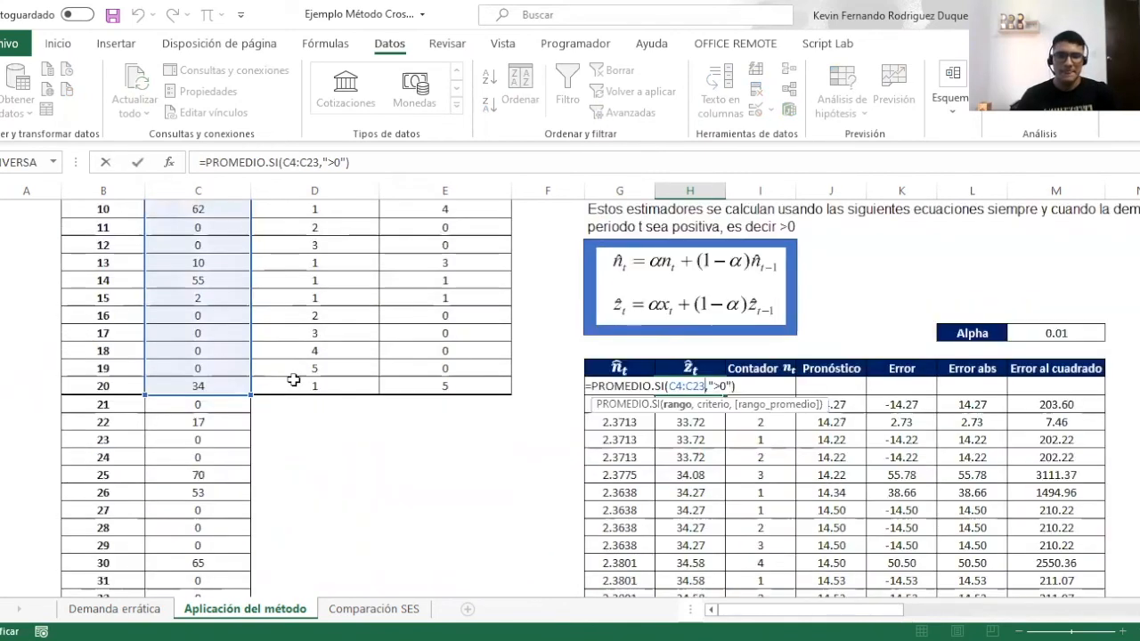
{"action": "key", "text": "Return"}
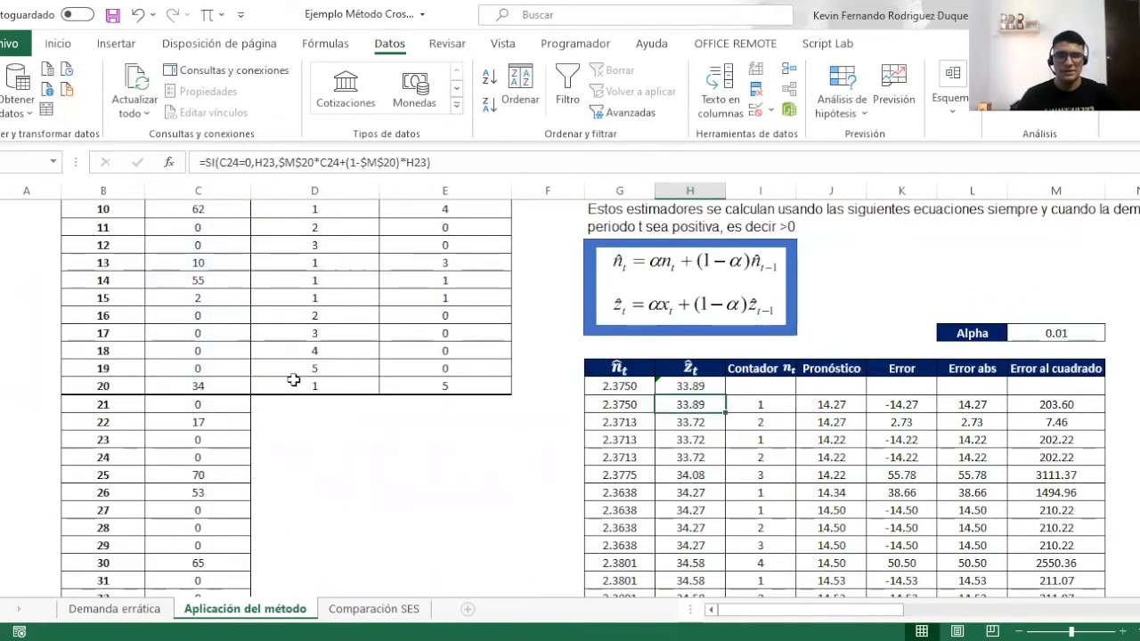
Compare the week 21 Pronóstico formula with the forecast equation and trace the initial ẑt and n̂t cells it references.
{"action": "left_click", "coordinate": [807, 403]}
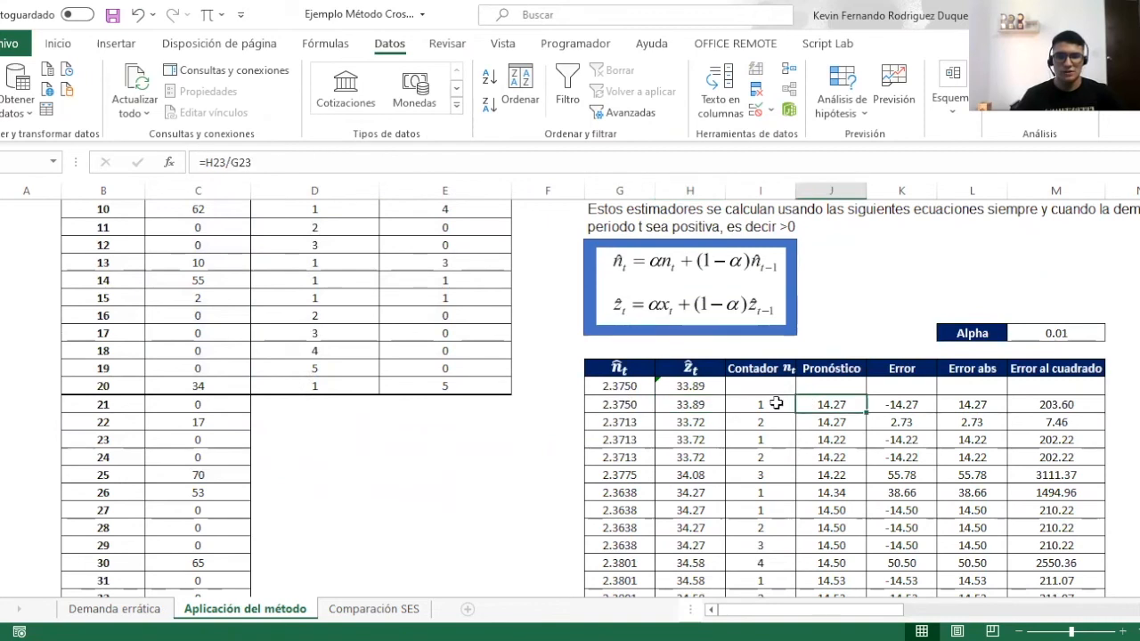
{"action": "left_click", "coordinate": [673, 390]}
{"action": "left_click", "coordinate": [842, 404]}
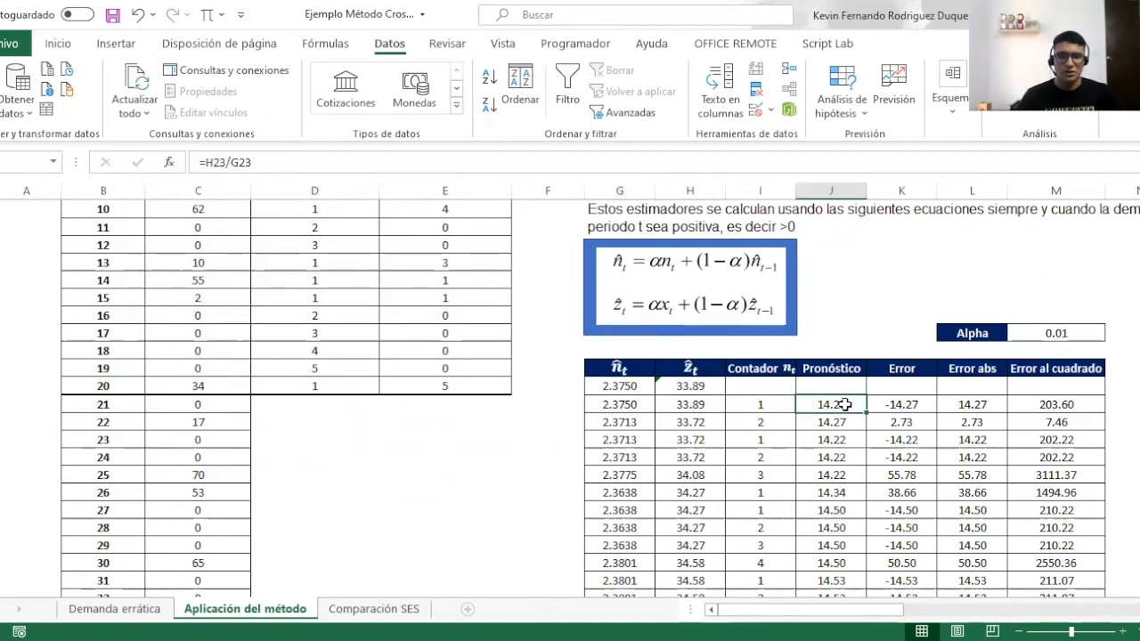
{"action": "scroll", "coordinate": [845, 404], "scroll_direction": "up", "scroll_amount": 4}
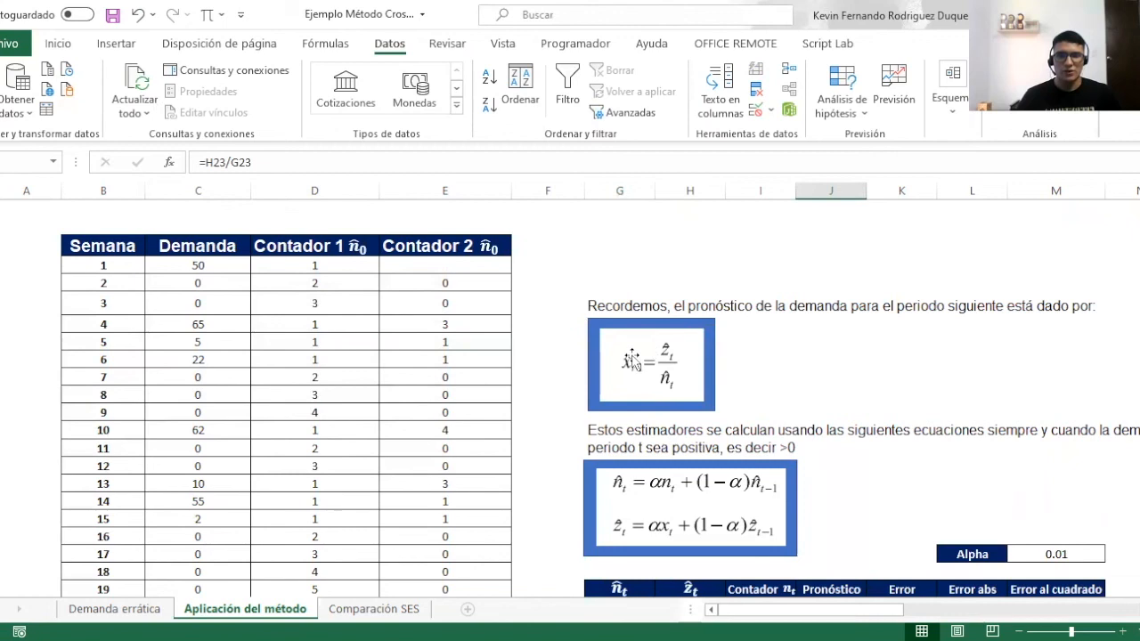
{"action": "scroll", "coordinate": [873, 461], "scroll_direction": "down", "scroll_amount": 3}
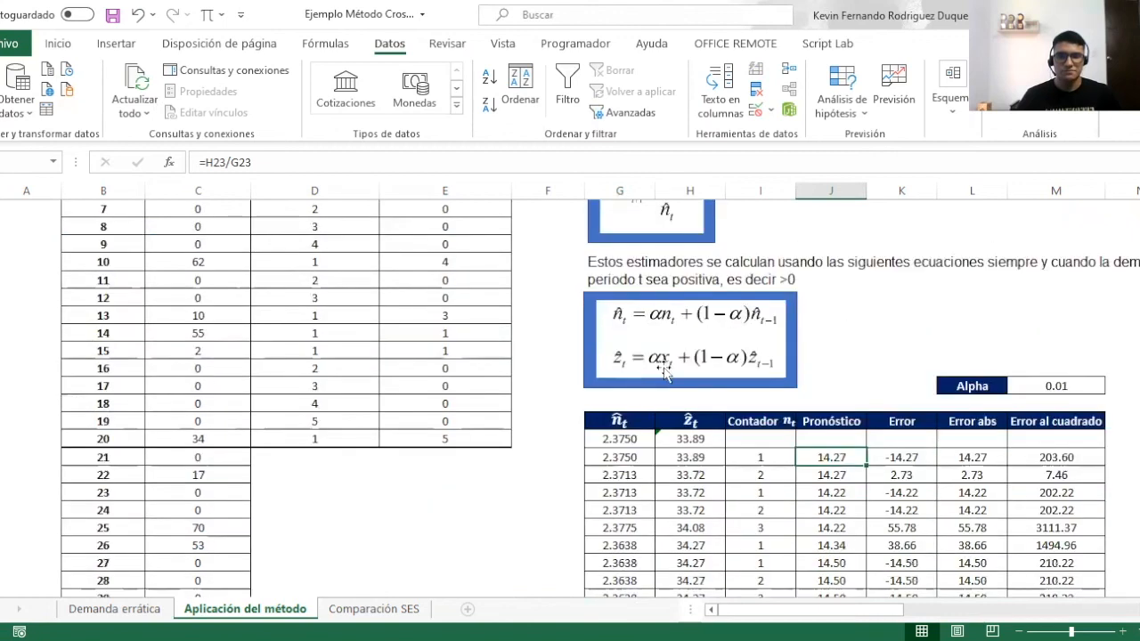
{"action": "double_click", "coordinate": [842, 455]}
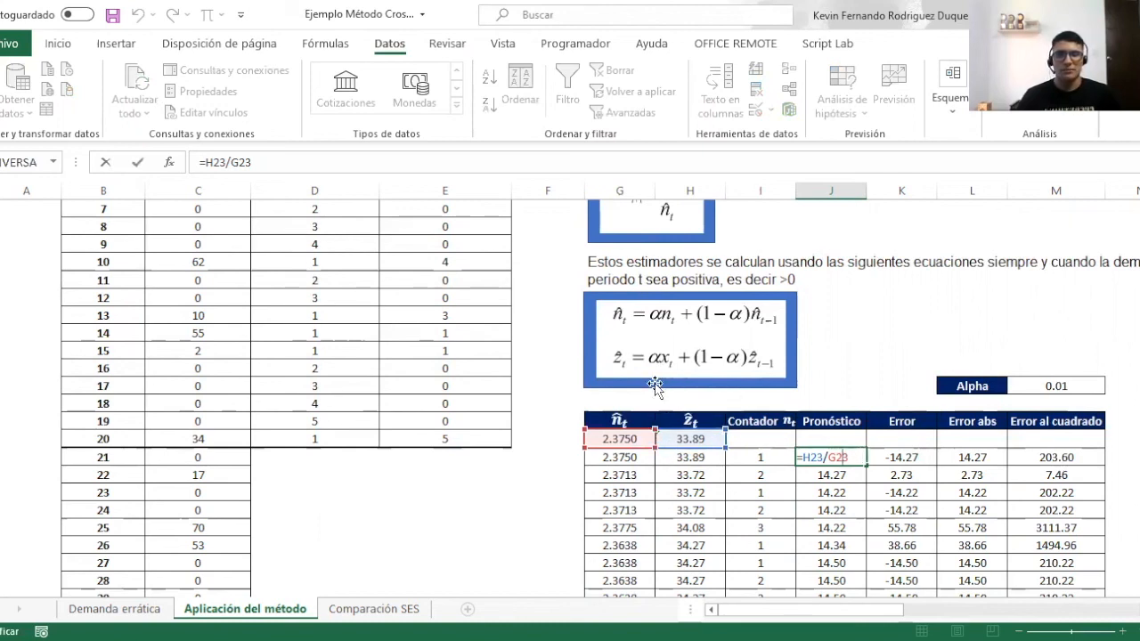
{"action": "key", "text": "Return"}
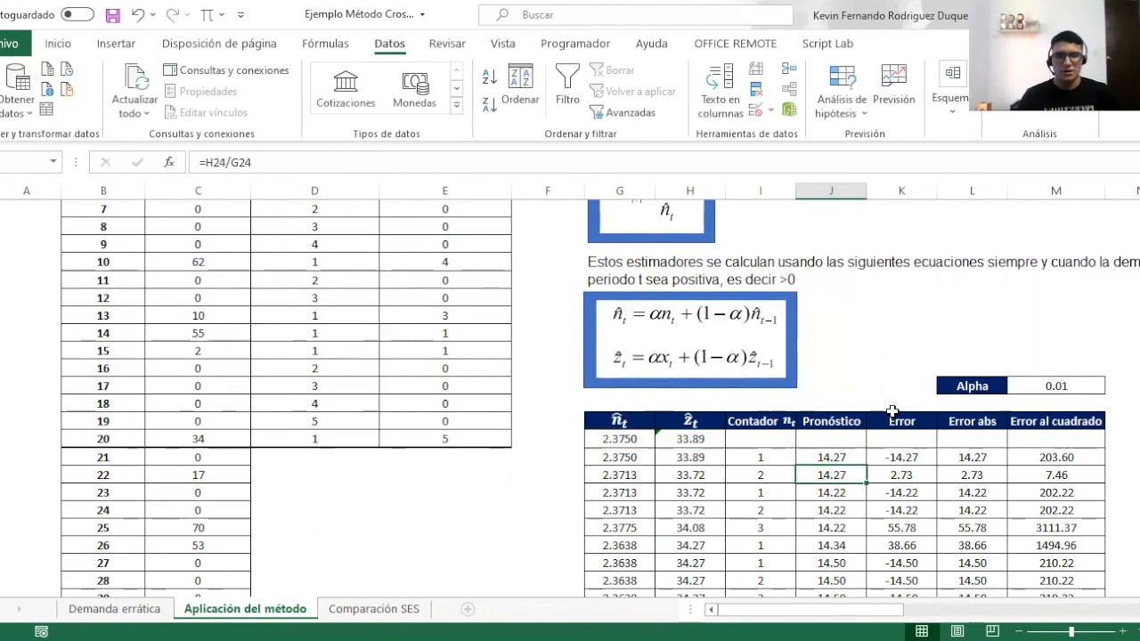
Inspect the final Pronóstico formula below week 50 and the estimator cells it references.
{"action": "scroll", "coordinate": [882, 418], "scroll_direction": "down", "scroll_amount": 2}
{"action": "scroll", "coordinate": [882, 422], "scroll_direction": "down", "scroll_amount": 7}
{"action": "scroll", "coordinate": [828, 379], "scroll_direction": "up", "scroll_amount": 4}
{"action": "scroll", "coordinate": [828, 378], "scroll_direction": "down", "scroll_amount": 5}
{"action": "left_click", "coordinate": [831, 455]}
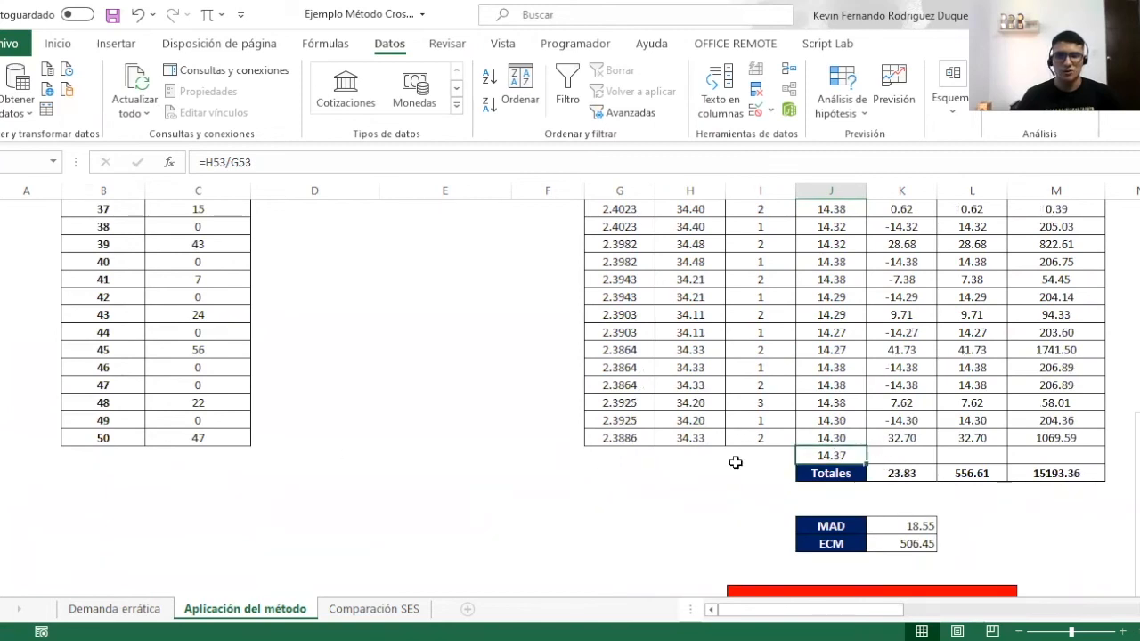
{"action": "double_click", "coordinate": [827, 457]}
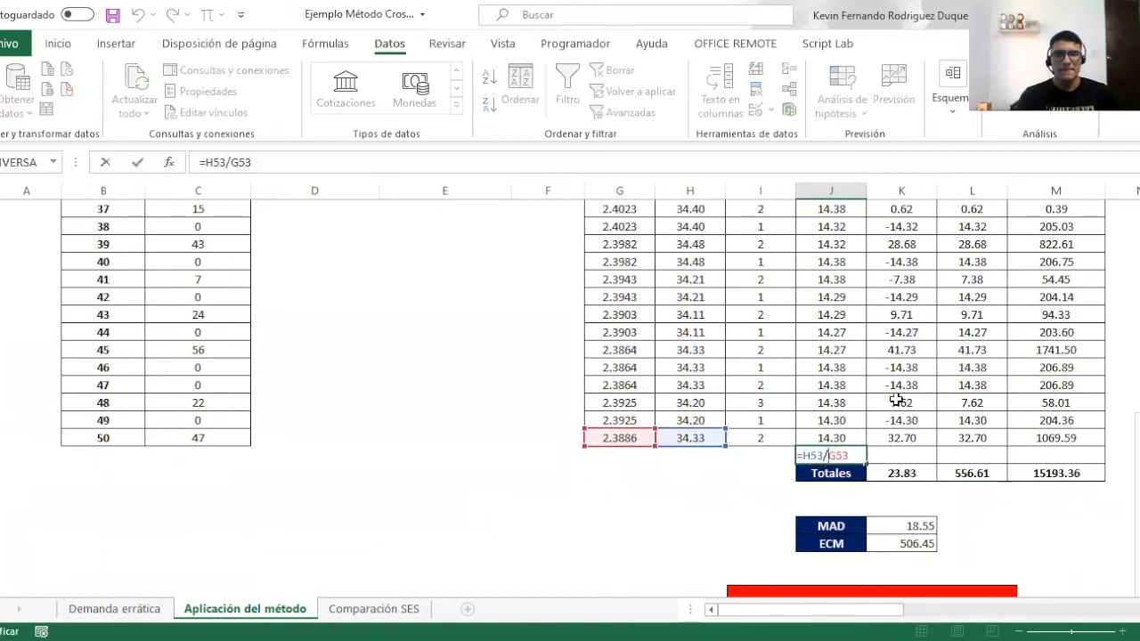
{"action": "scroll", "coordinate": [897, 400], "scroll_direction": "up", "scroll_amount": 7}
{"action": "key", "text": "Return"}
Review the forecast error columns, the MAD and ECM measures, and the MAPE equation below the totals.
{"action": "scroll", "coordinate": [941, 366], "scroll_direction": "up", "scroll_amount": 5}
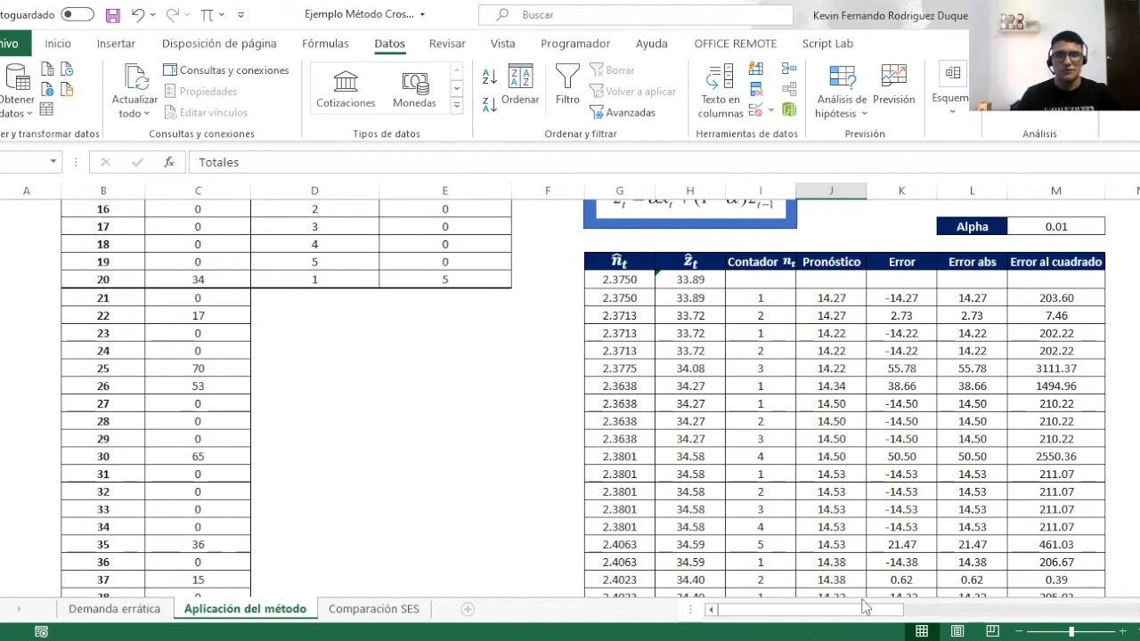
{"action": "scroll", "coordinate": [860, 609], "scroll_direction": "right", "scroll_amount": 3}
{"action": "scroll", "coordinate": [483, 482], "scroll_direction": "down", "scroll_amount": 6}
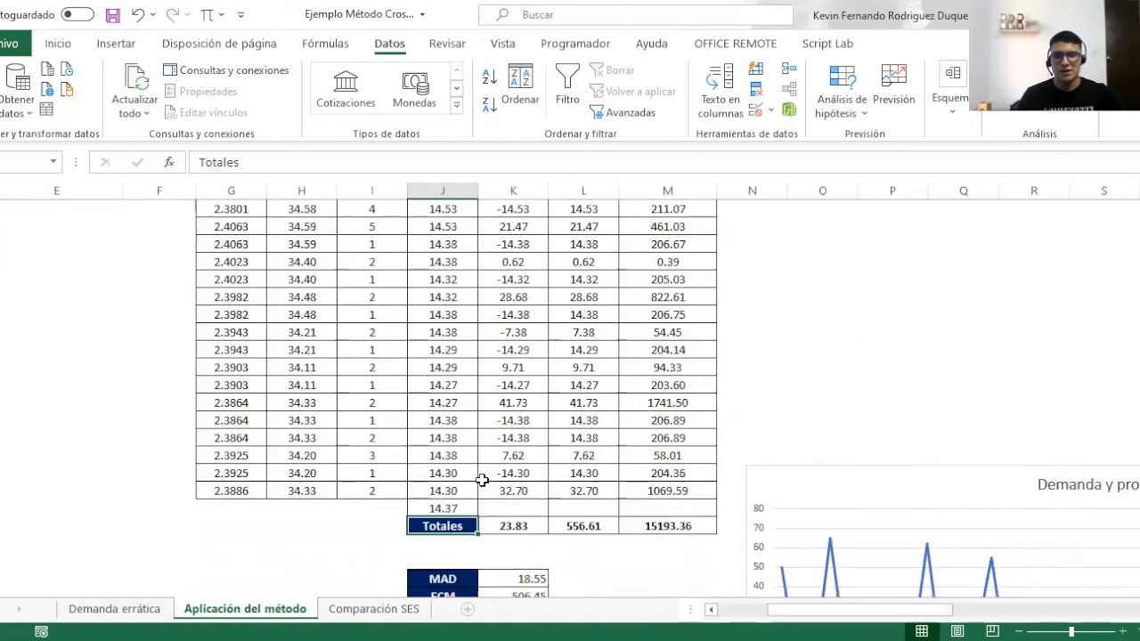
{"action": "scroll", "coordinate": [482, 481], "scroll_direction": "down", "scroll_amount": 3}
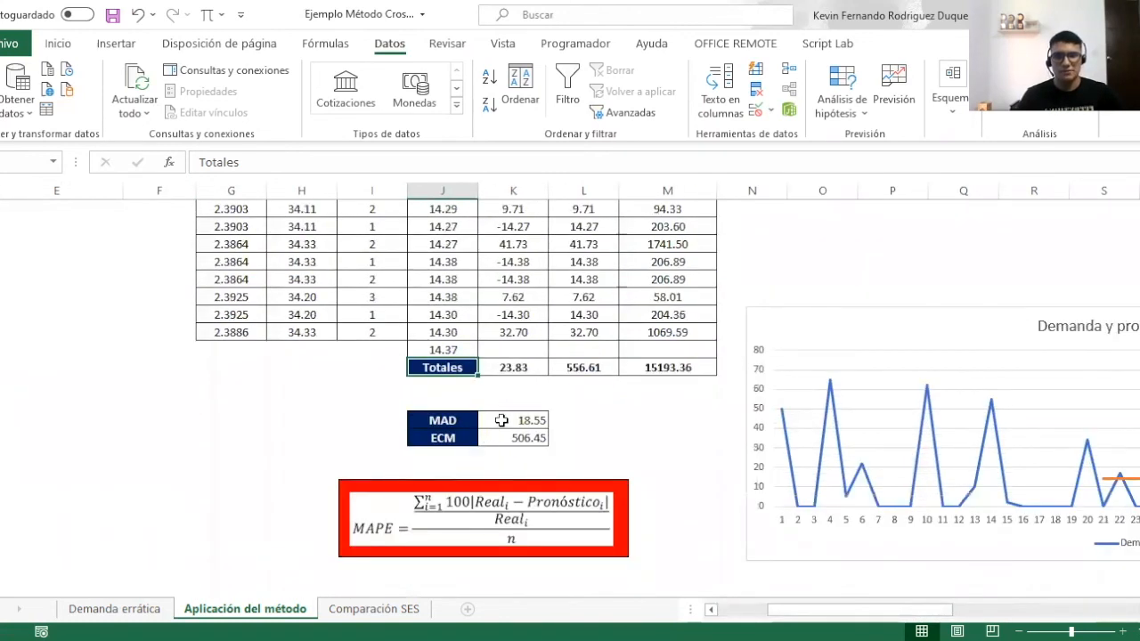
{"action": "left_click", "coordinate": [502, 420]}
{"action": "left_click", "coordinate": [445, 421]}
{"action": "left_click", "coordinate": [456, 438]}
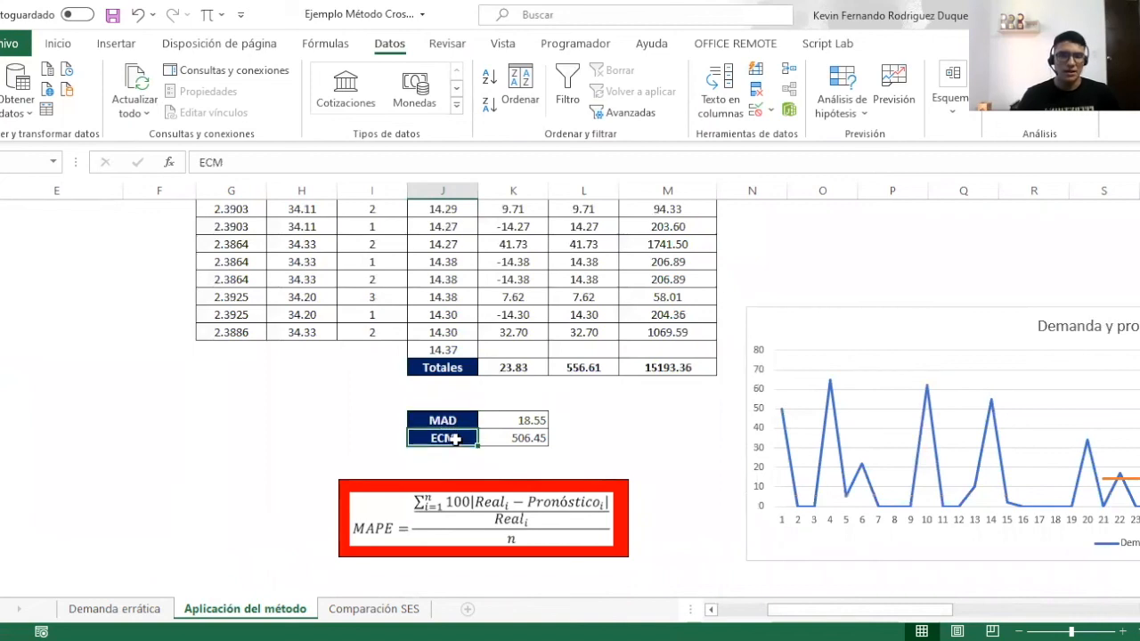
{"action": "left_click", "coordinate": [573, 417]}
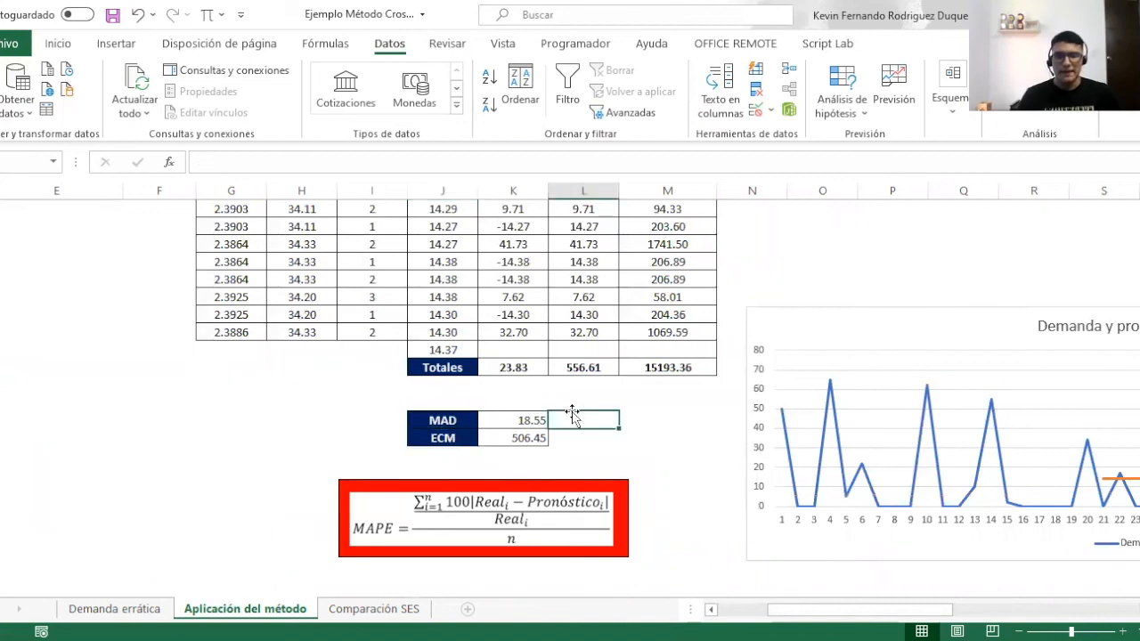
{"action": "scroll", "coordinate": [433, 494], "scroll_direction": "down", "scroll_amount": 2}
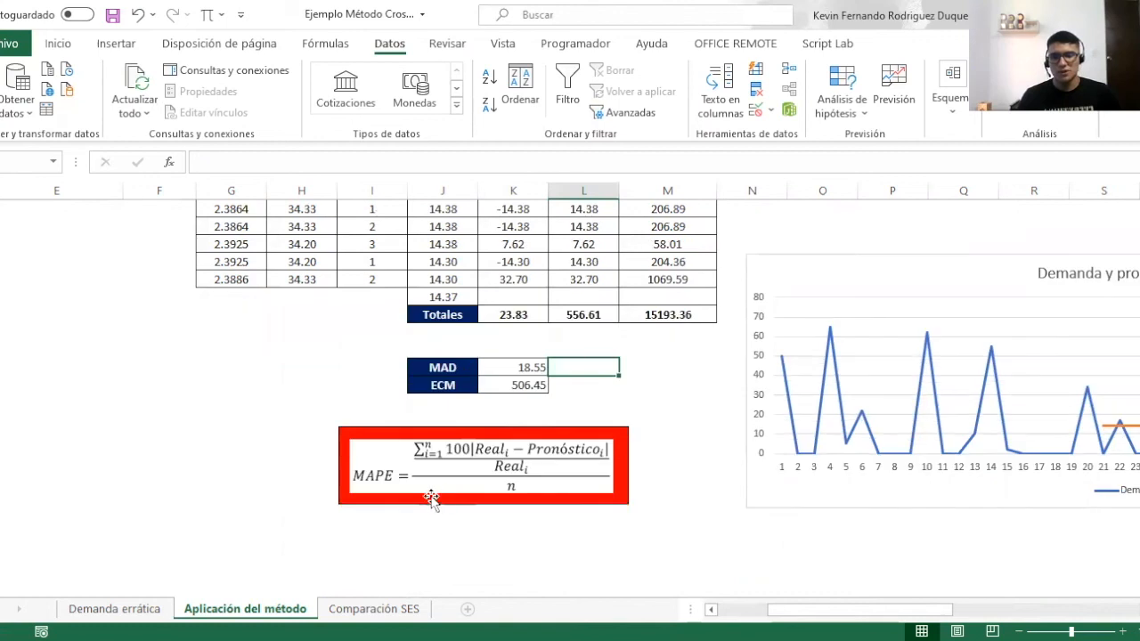
{"action": "left_click_drag", "start_coordinate": [859, 609], "coordinate": [811, 609]}
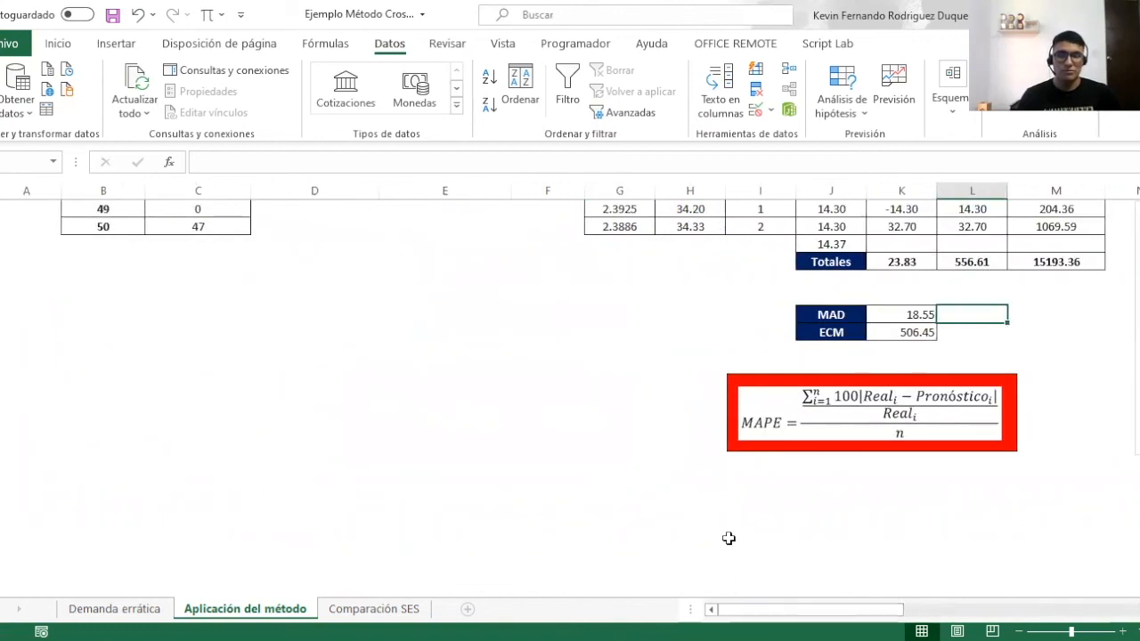
Relate the week 48 demand value and the other weekly demands to the Real term in the MAPE equation.
{"action": "scroll", "coordinate": [346, 365], "scroll_direction": "up", "scroll_amount": 2}
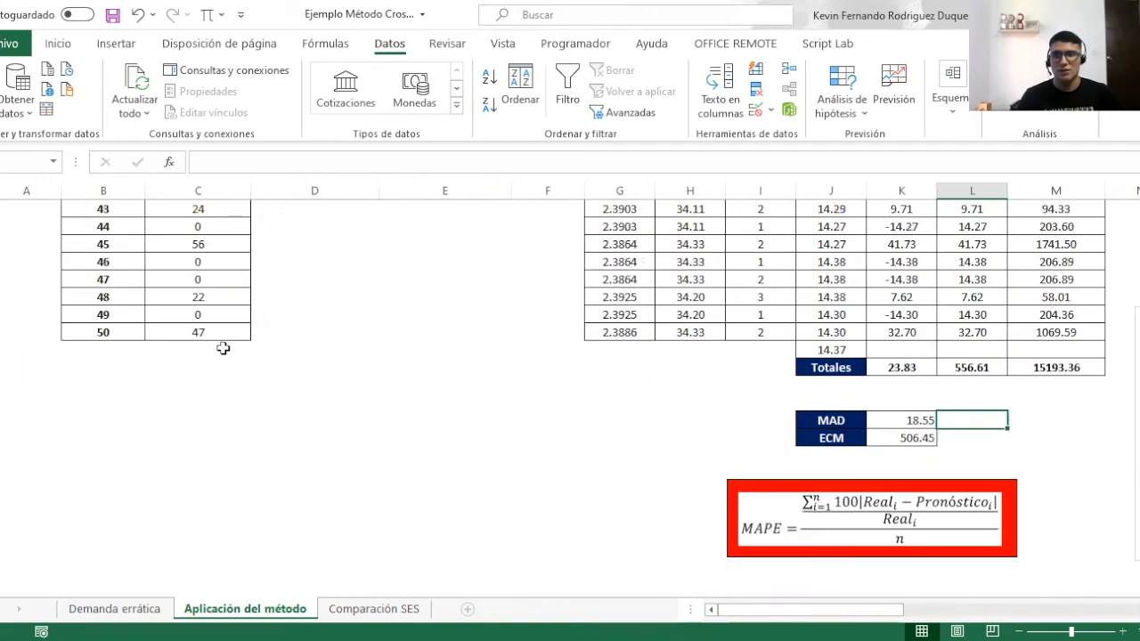
{"action": "left_click", "coordinate": [223, 292]}
{"action": "scroll", "coordinate": [650, 381], "scroll_direction": "down", "scroll_amount": 1}
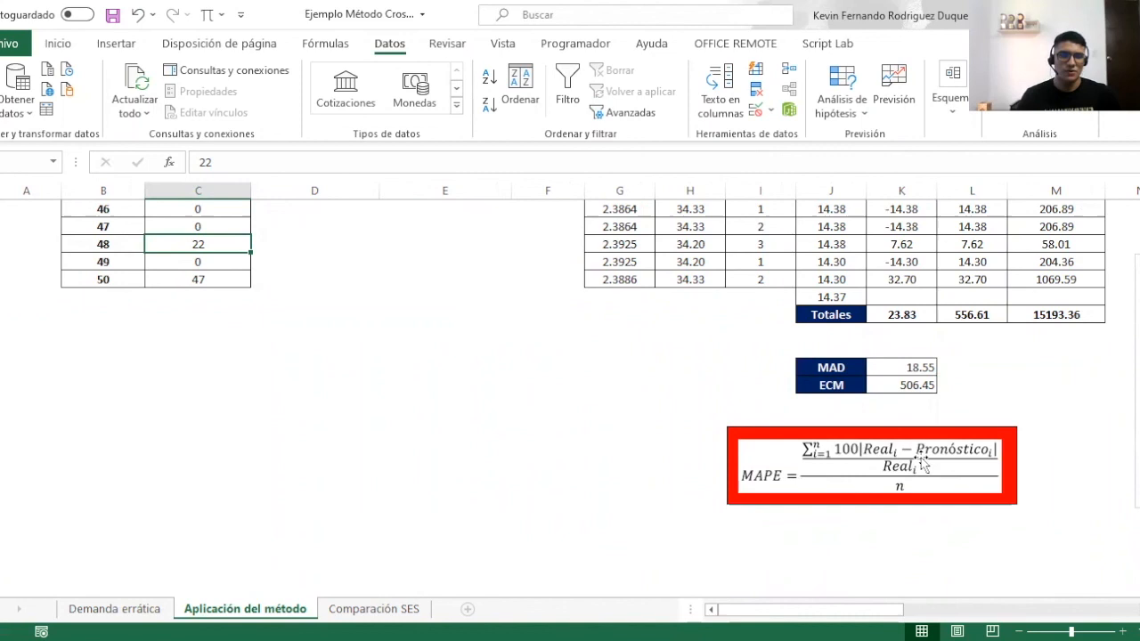
{"action": "scroll", "coordinate": [891, 472], "scroll_direction": "up", "scroll_amount": 1}
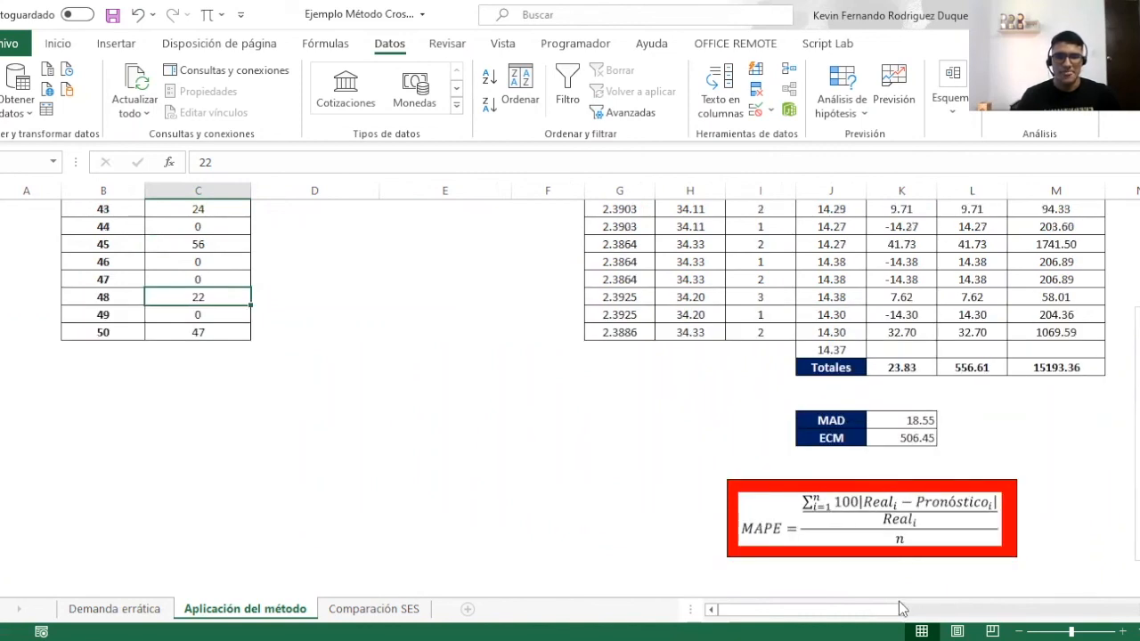
Examine the Croston demand and forecast chart, then look back over the counters, estimator equations and forecast table.
{"action": "left_click_drag", "start_coordinate": [895, 611], "coordinate": [1021, 610]}
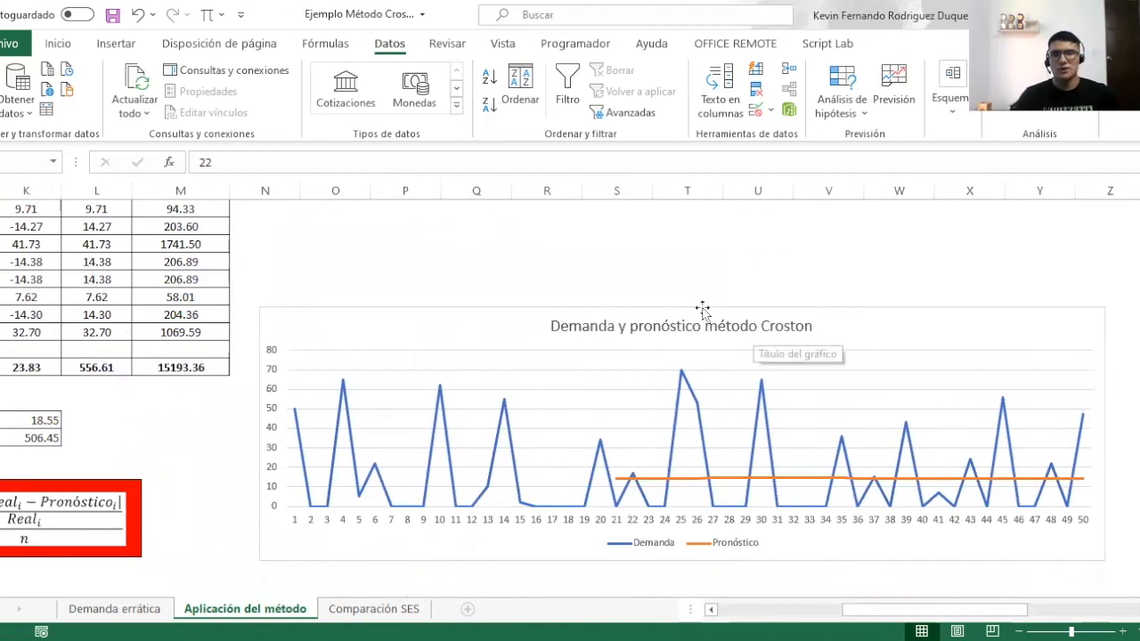
{"action": "scroll", "coordinate": [693, 326], "scroll_direction": "down", "scroll_amount": 1}
{"action": "scroll", "coordinate": [692, 420], "scroll_direction": "up", "scroll_amount": 5}
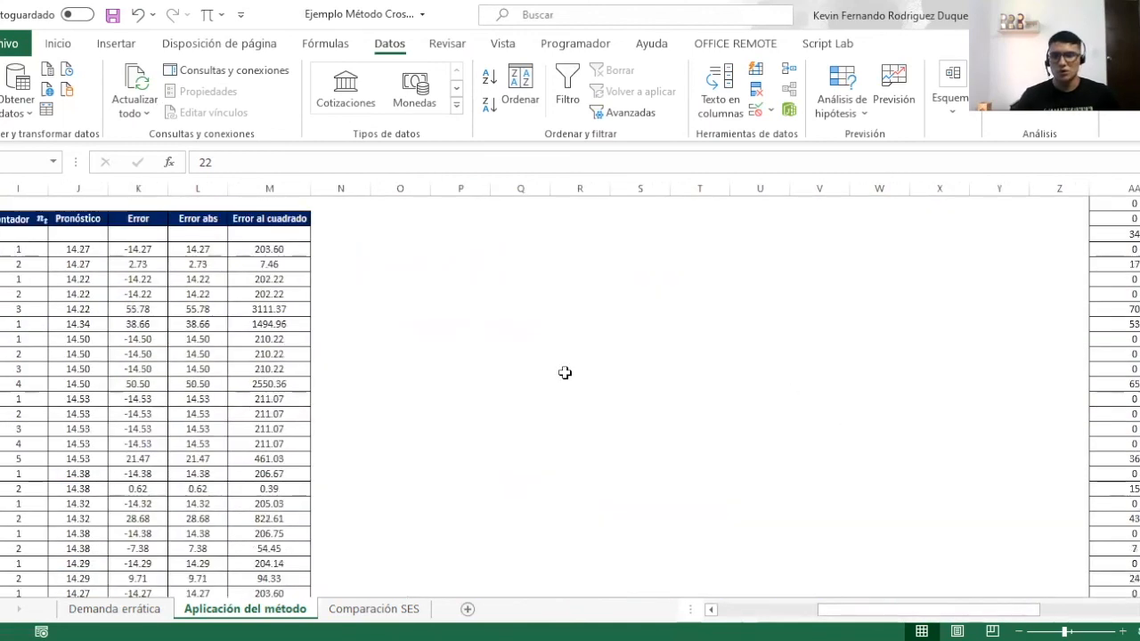
{"action": "scroll", "coordinate": [570, 383], "scroll_direction": "down", "scroll_amount": 5}
{"action": "scroll", "coordinate": [595, 468], "scroll_direction": "down", "scroll_amount": 1}
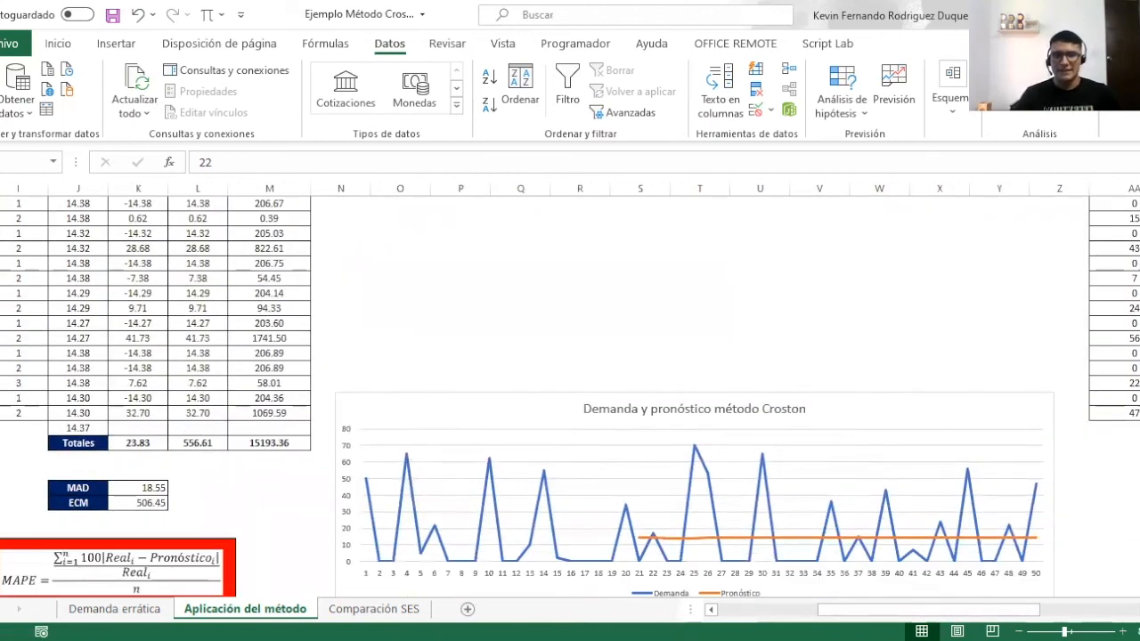
{"action": "scroll", "coordinate": [751, 586], "scroll_direction": "left", "scroll_amount": 10}
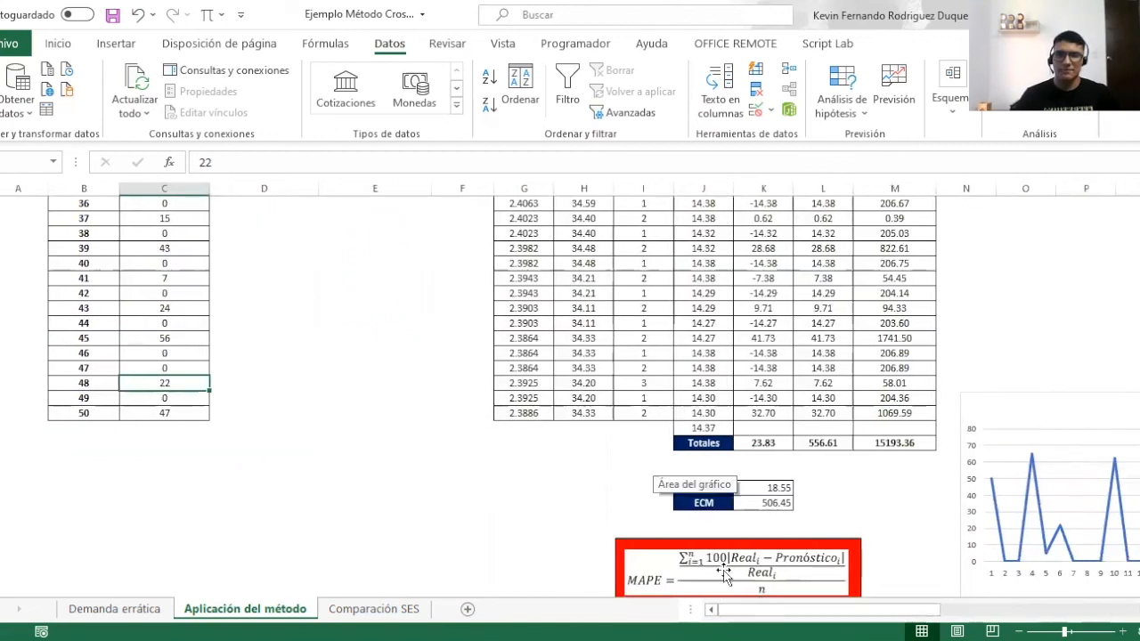
{"action": "scroll", "coordinate": [588, 428], "scroll_direction": "up", "scroll_amount": 12}
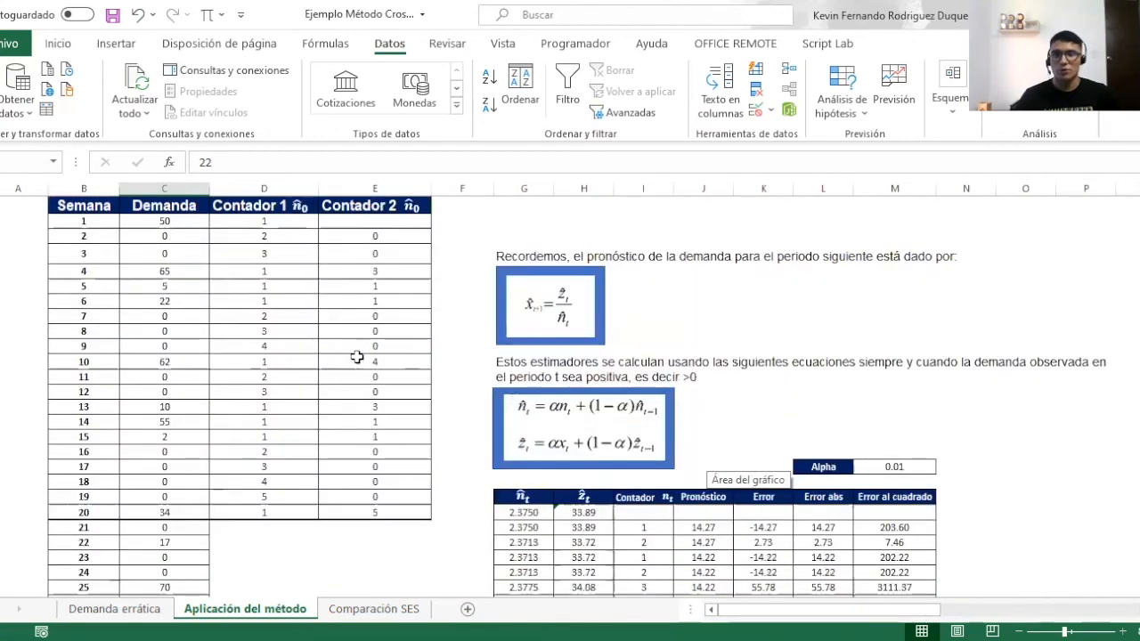
{"action": "scroll", "coordinate": [316, 412], "scroll_direction": "down", "scroll_amount": 2}
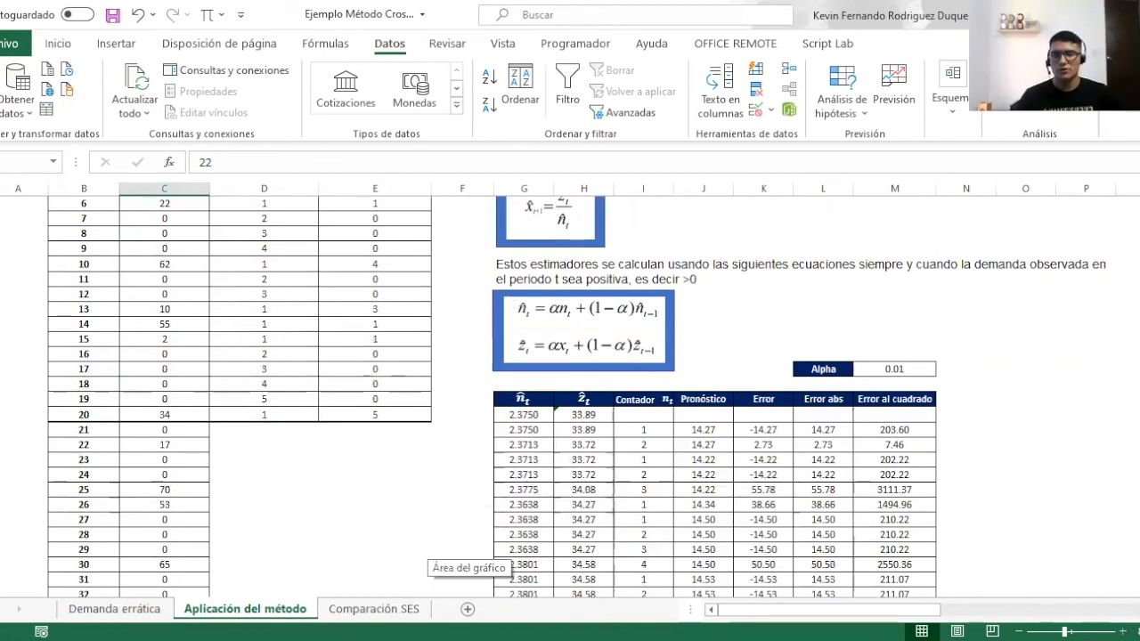
Review the Comparación SES sheet and inspect the week 21 Pronóstico formula that averages the earlier demand.
{"action": "left_click", "coordinate": [378, 609]}
{"action": "scroll", "coordinate": [333, 458], "scroll_direction": "up", "scroll_amount": 15}
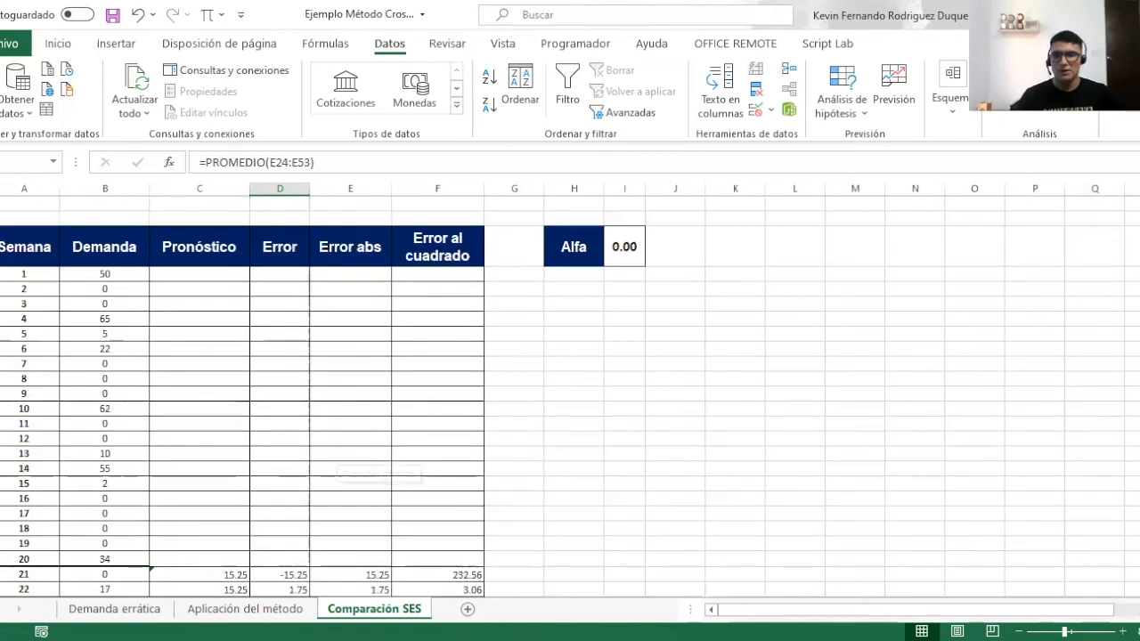
{"action": "scroll", "coordinate": [70, 417], "scroll_direction": "down", "scroll_amount": 4}
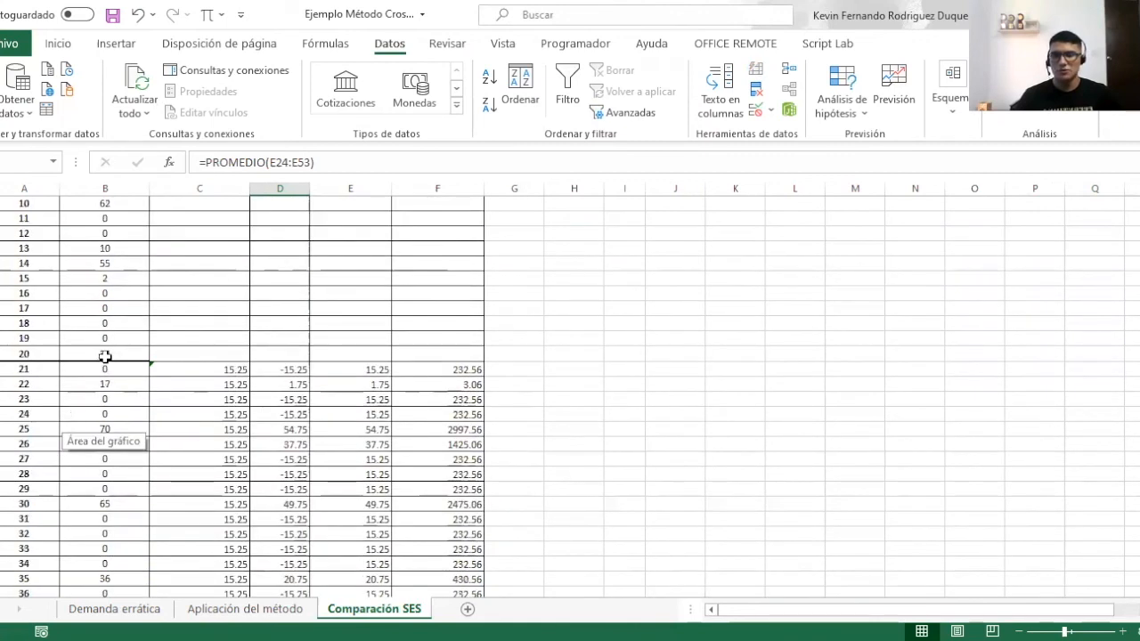
{"action": "left_click", "coordinate": [198, 368]}
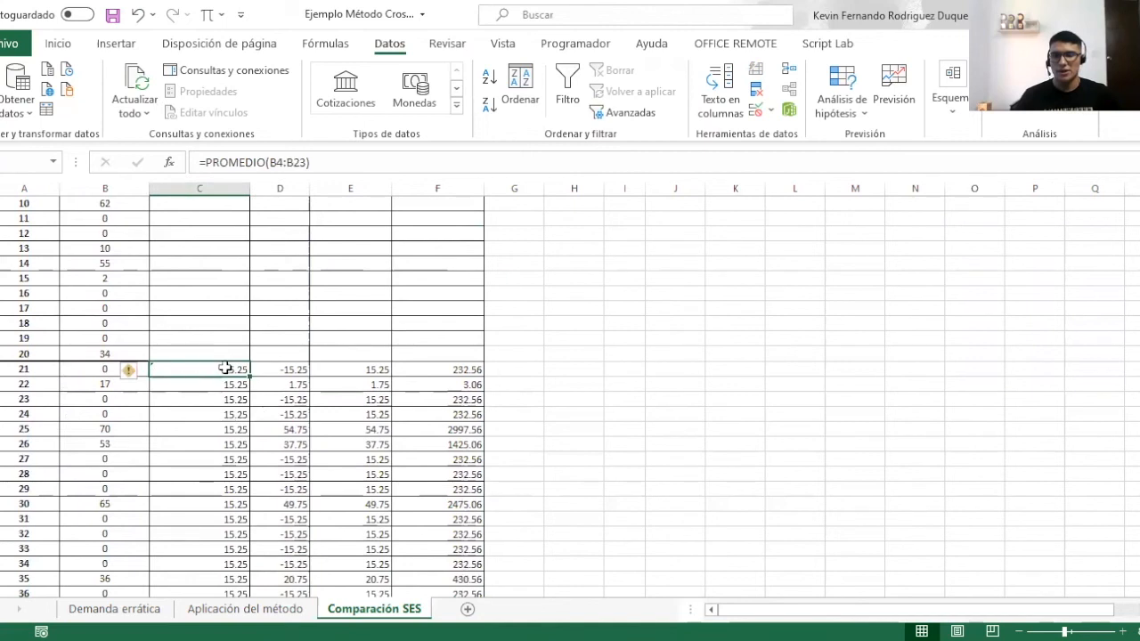
{"action": "scroll", "coordinate": [464, 344], "scroll_direction": "up", "scroll_amount": 5}
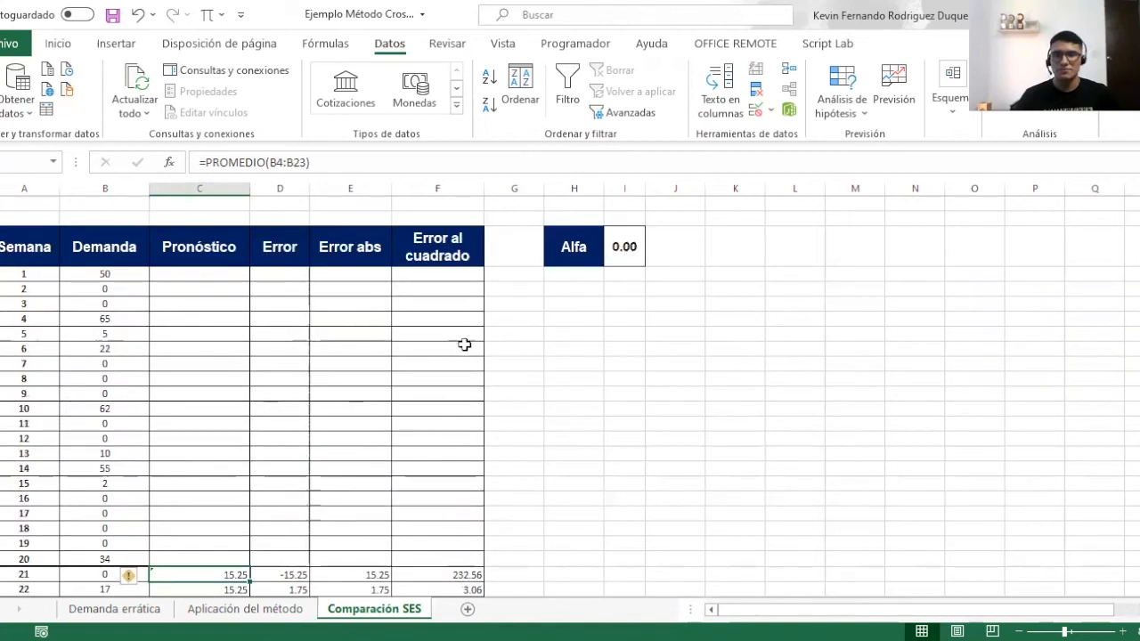
Set the Alfa smoothing constant on the Comparación SES sheet to 0.01.
{"action": "left_click", "coordinate": [621, 247]}
{"action": "type", "text": "0.01"}
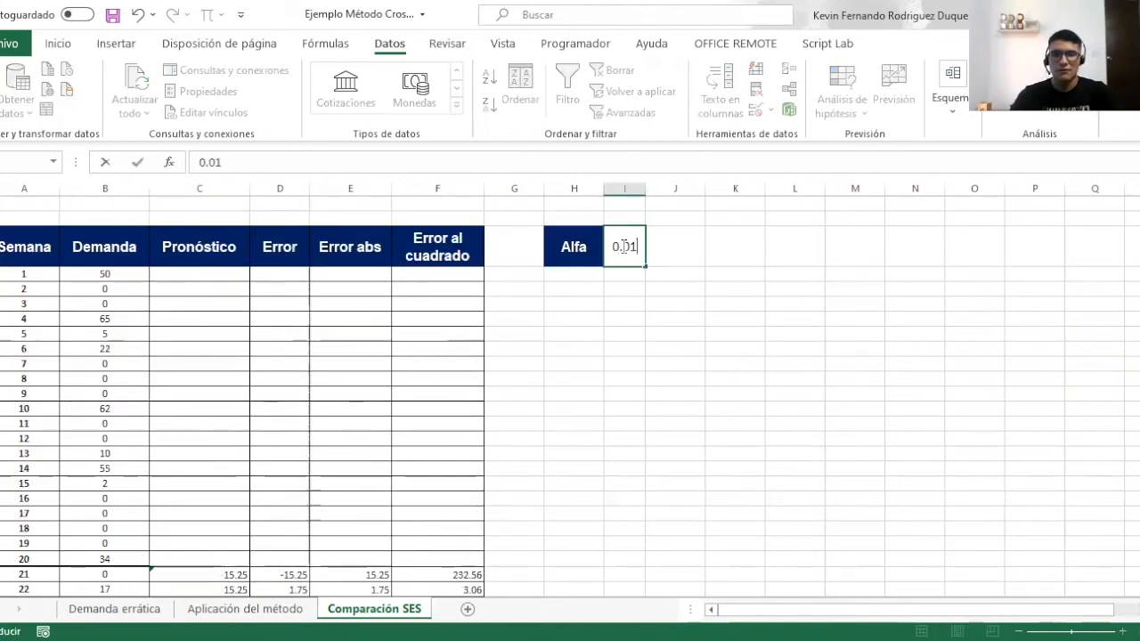
{"action": "key", "text": "Return"}
Compare the MAD and ECM below the SES totals with those on the Aplicación del método sheet.
{"action": "scroll", "coordinate": [591, 330], "scroll_direction": "down", "scroll_amount": 10}
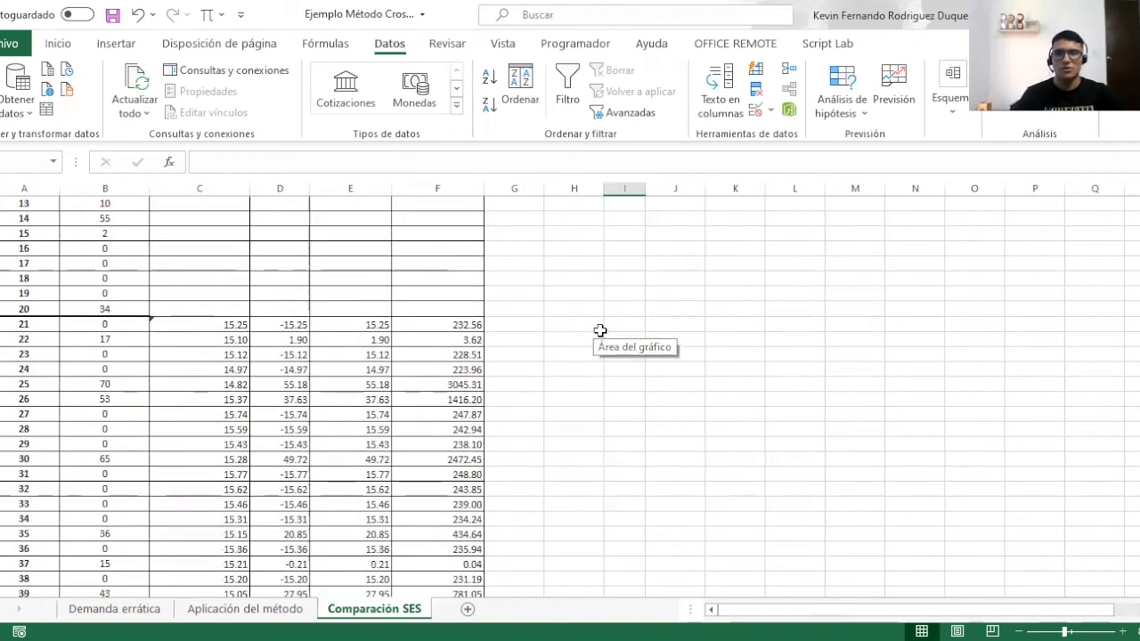
{"action": "scroll", "coordinate": [561, 374], "scroll_direction": "down", "scroll_amount": 2}
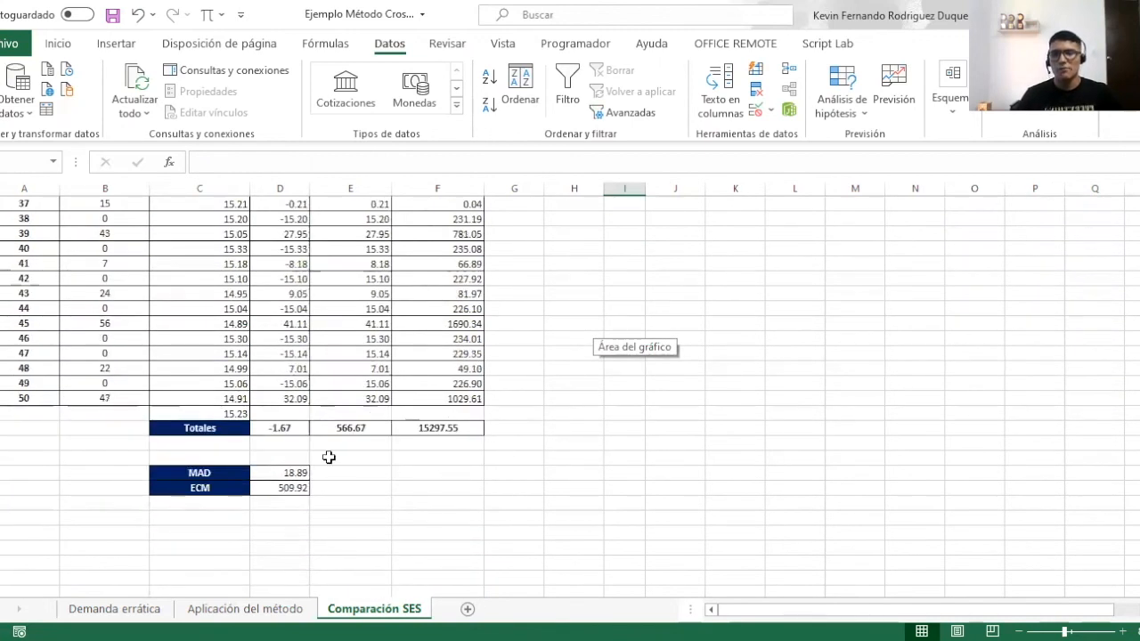
{"action": "left_click", "coordinate": [281, 608]}
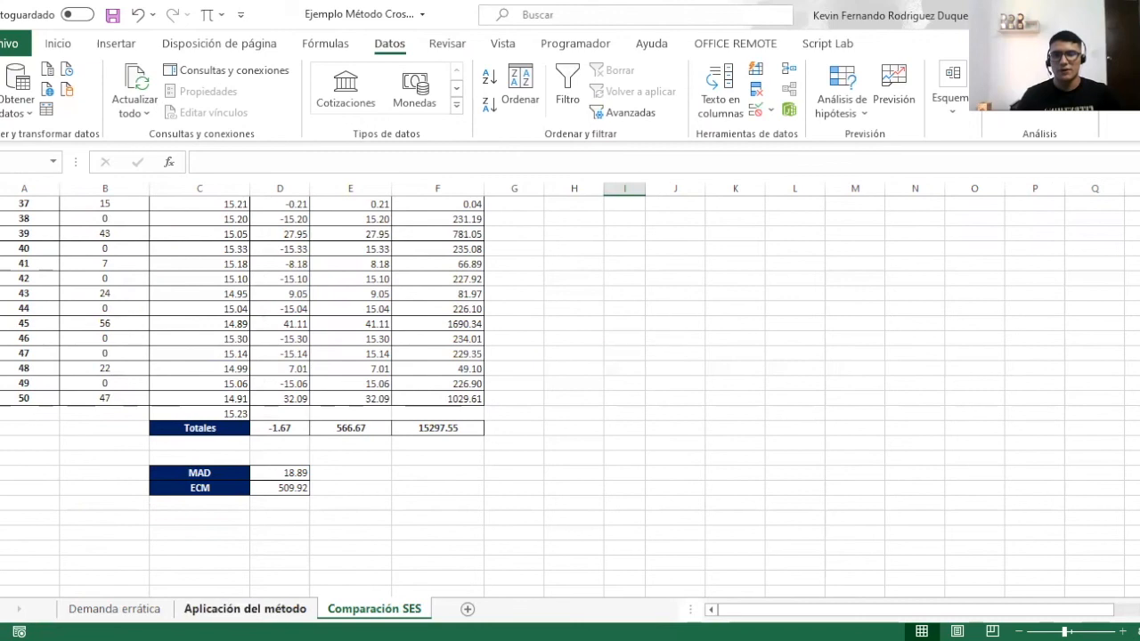
{"action": "scroll", "coordinate": [829, 526], "scroll_direction": "down", "scroll_amount": 8}
{"action": "scroll", "coordinate": [836, 553], "scroll_direction": "down", "scroll_amount": 2}
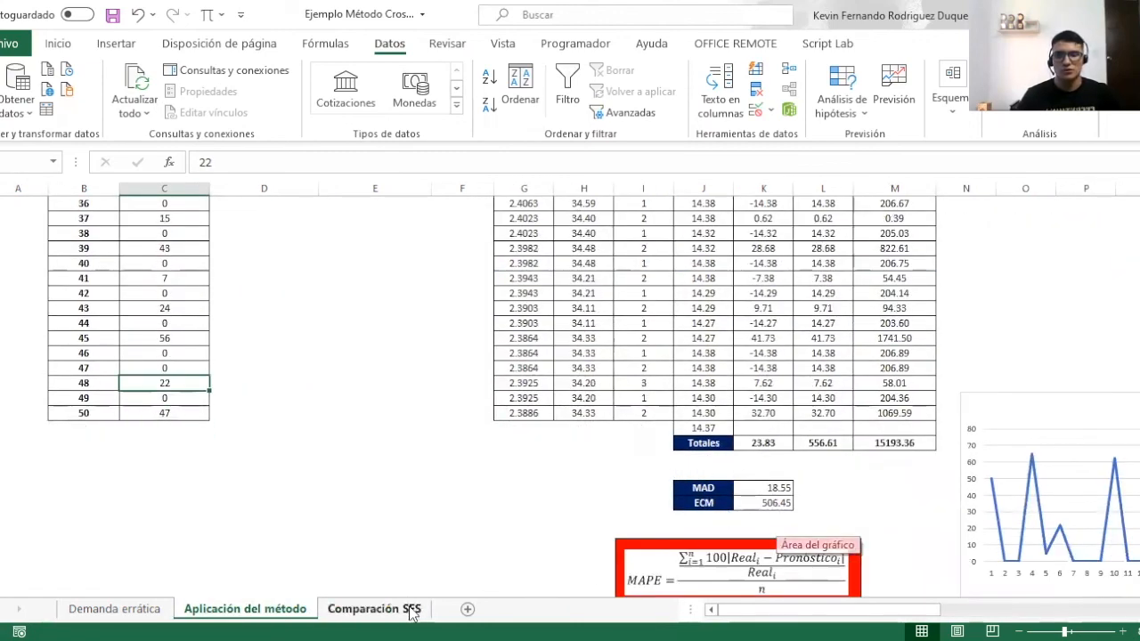
Run Solver on the Comparación SES sheet to minimize the MAD in D58 by changing Alfa in I3, keeping the solution.
{"action": "left_click", "coordinate": [375, 609]}
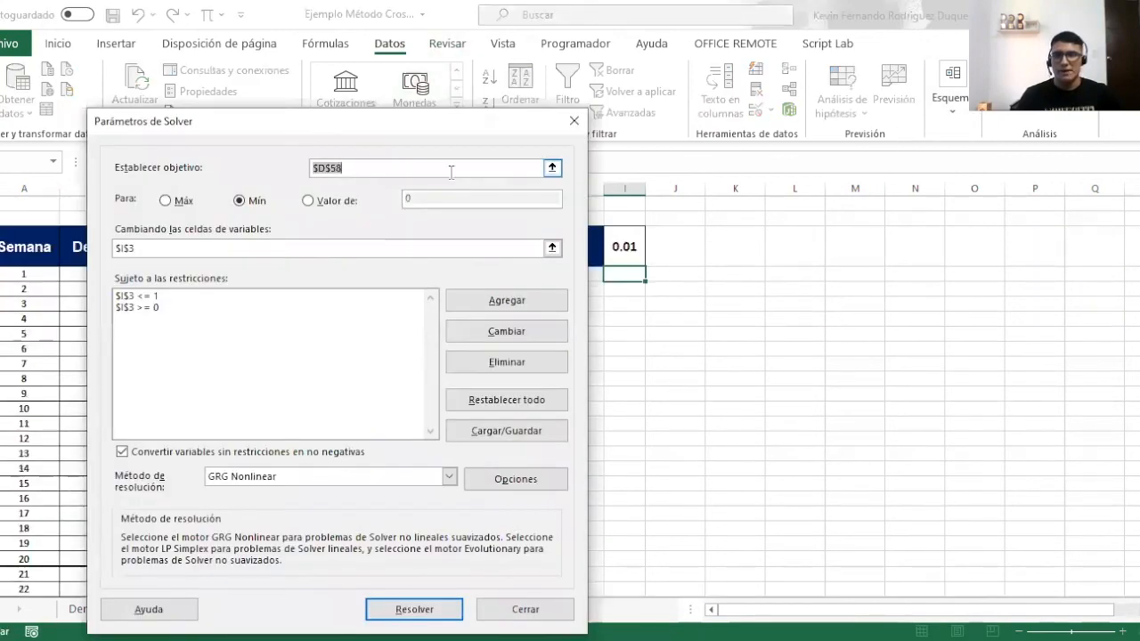
{"action": "left_click", "coordinate": [450, 172]}
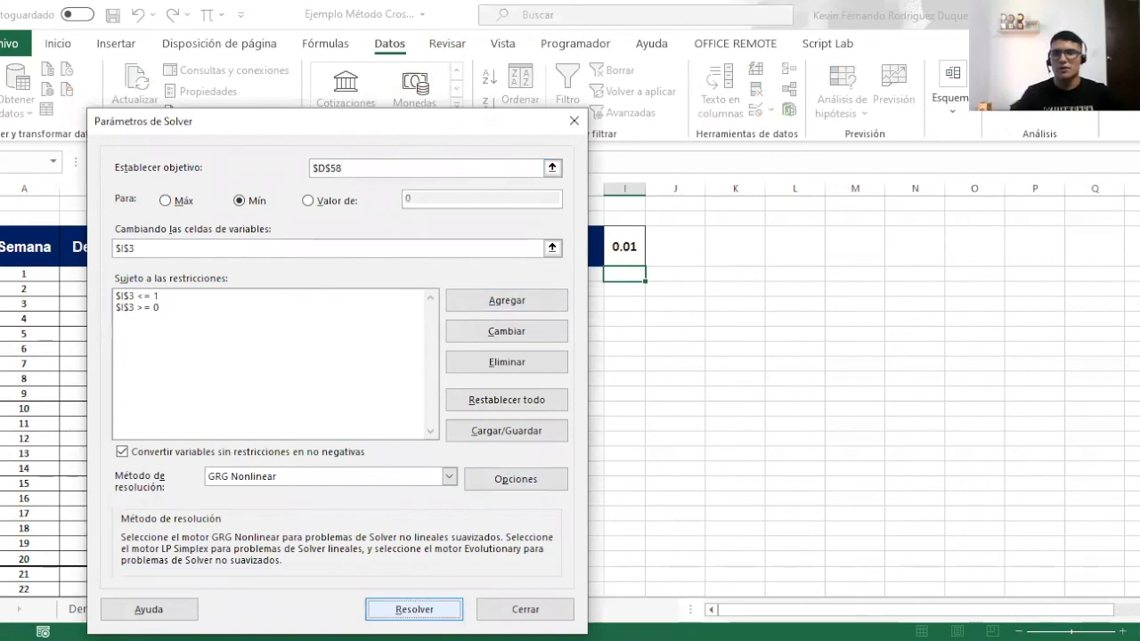
{"action": "left_click", "coordinate": [415, 610]}
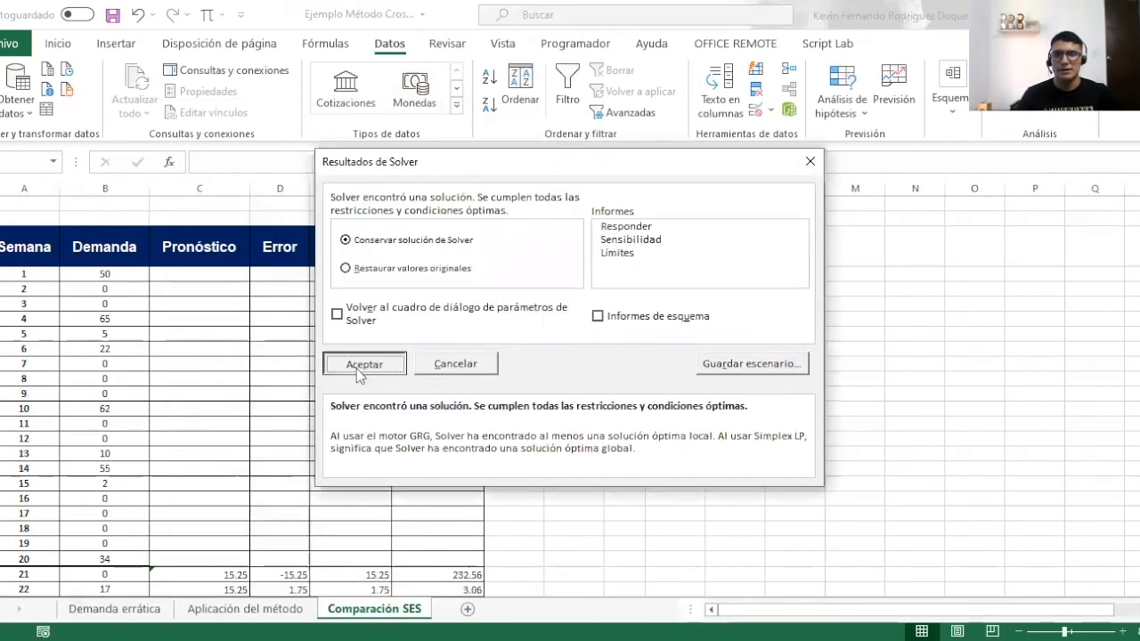
{"action": "left_click", "coordinate": [337, 368]}
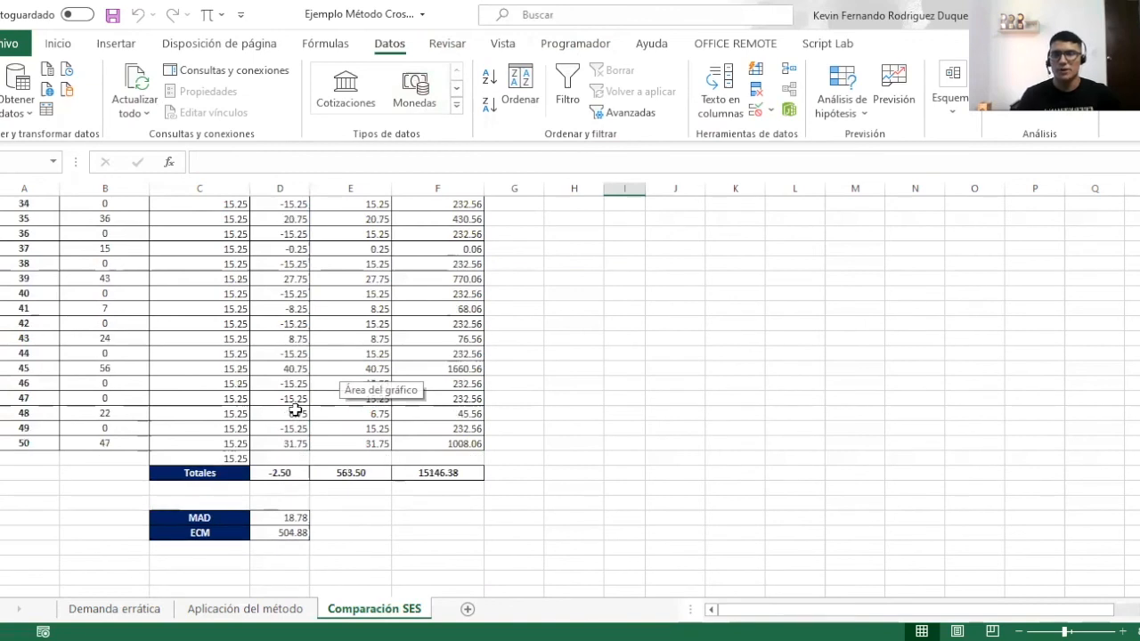
Compare the optimized SES error measures with the Croston MAD and ECM on the Aplicación del método sheet.
{"action": "scroll", "coordinate": [327, 489], "scroll_direction": "down", "scroll_amount": 1}
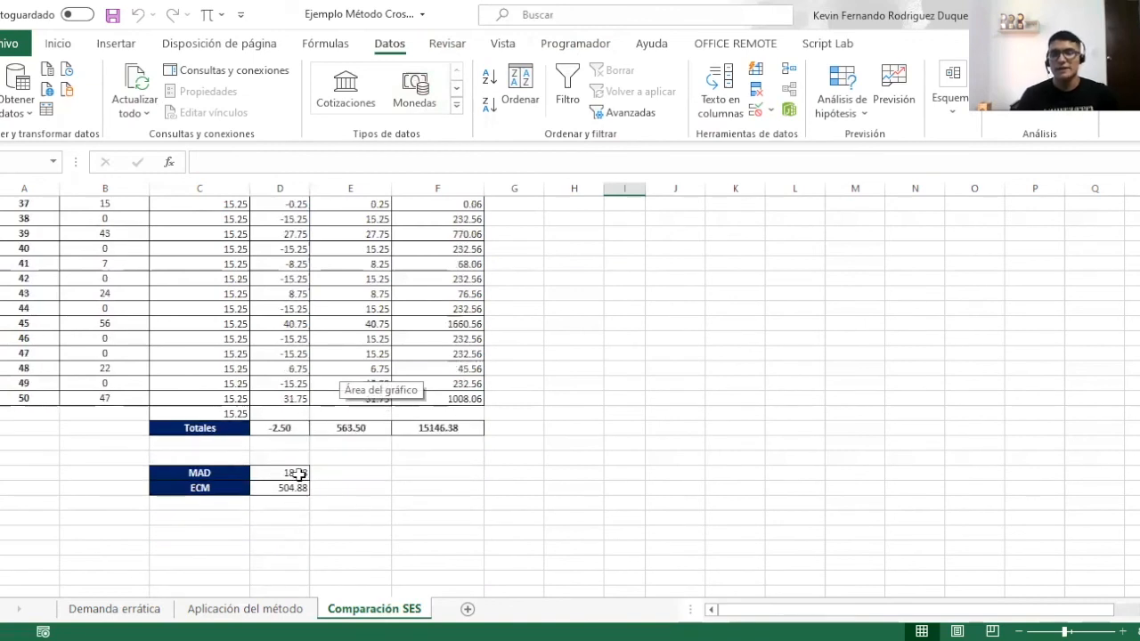
{"action": "left_click", "coordinate": [294, 609]}
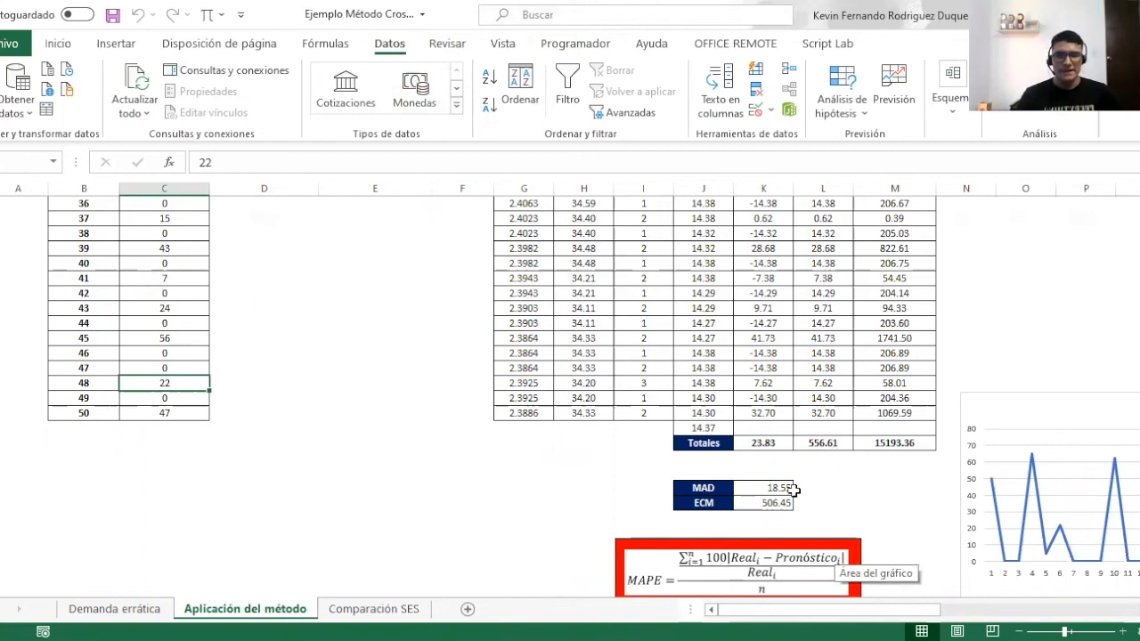
{"action": "scroll", "coordinate": [794, 489], "scroll_direction": "down", "scroll_amount": 1}
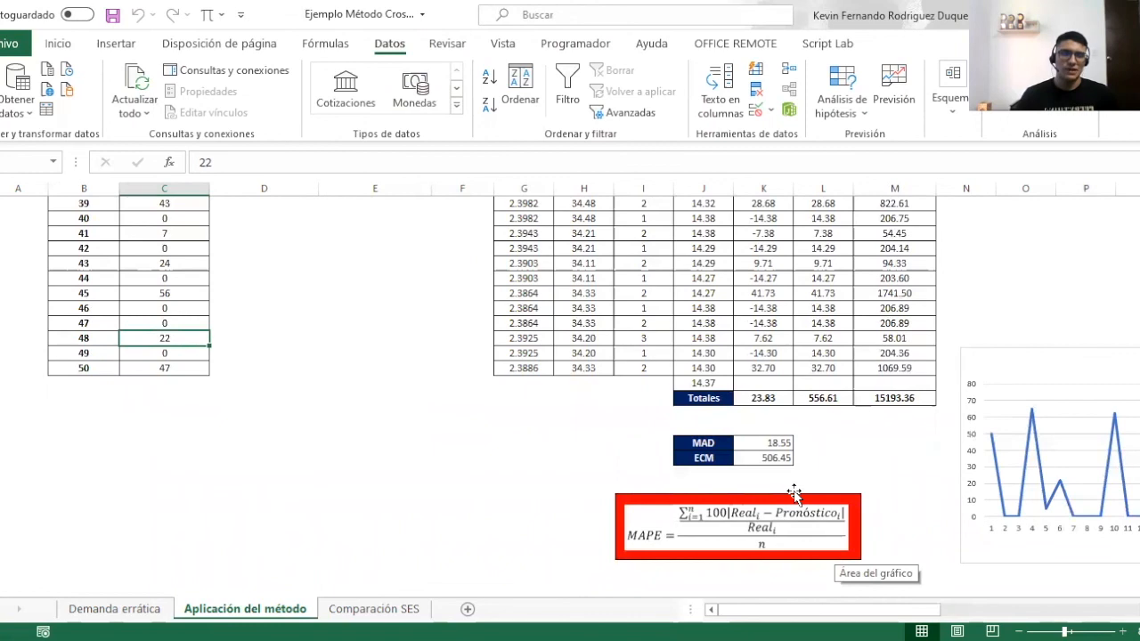